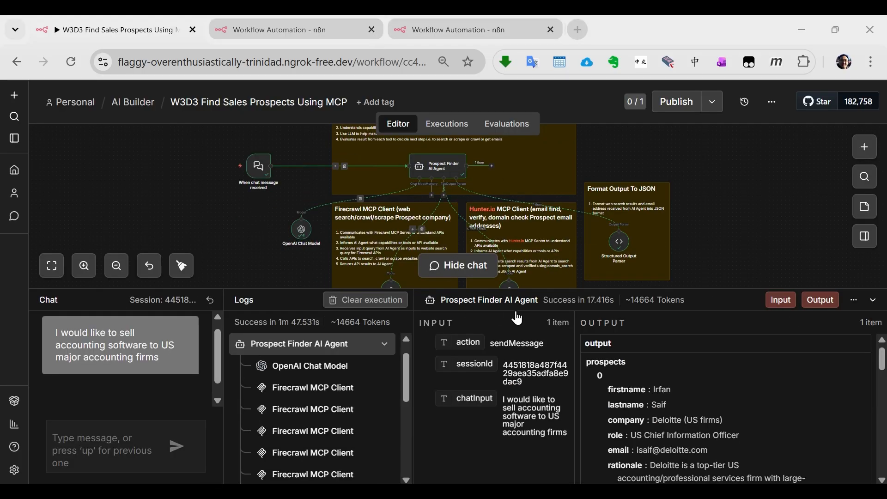
Step: Examine the Find Sales Prospects workflow on the canvas and the Prospect Finder AI Agent's execution output
{"action": "scroll", "coordinate": [300, 271], "scroll_direction": "up", "scroll_amount": 1}
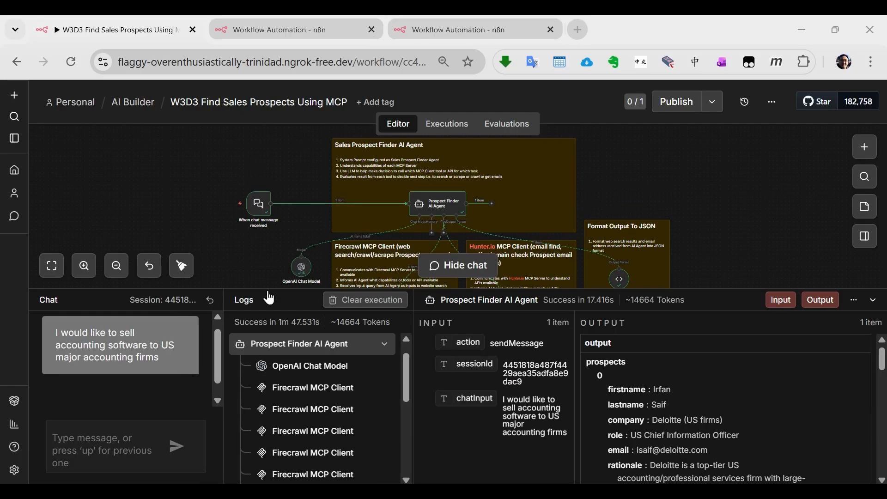
{"action": "left_click_drag", "start_coordinate": [270, 290], "coordinate": [265, 345]}
{"action": "scroll", "coordinate": [373, 224], "scroll_direction": "down", "scroll_amount": 1}
{"action": "scroll", "coordinate": [373, 224], "scroll_direction": "up", "scroll_amount": 1}
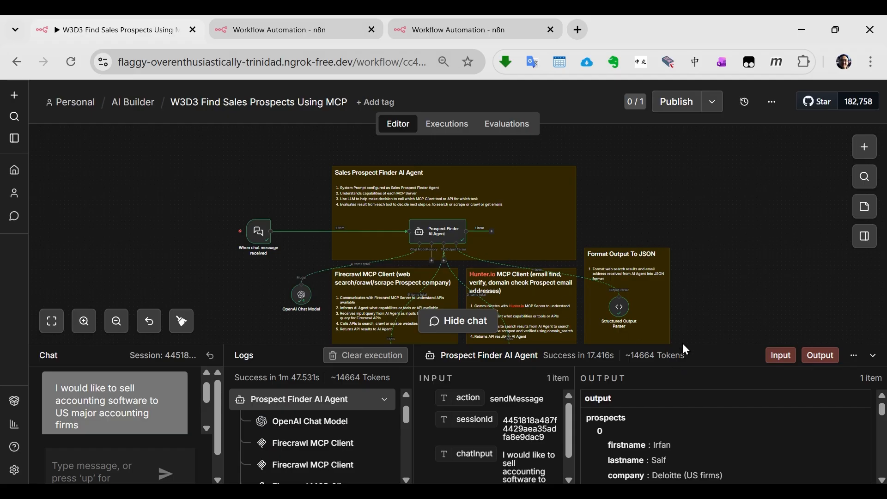
{"action": "left_click_drag", "start_coordinate": [684, 345], "coordinate": [672, 288]}
{"action": "scroll", "coordinate": [684, 381], "scroll_direction": "down", "scroll_amount": 4}
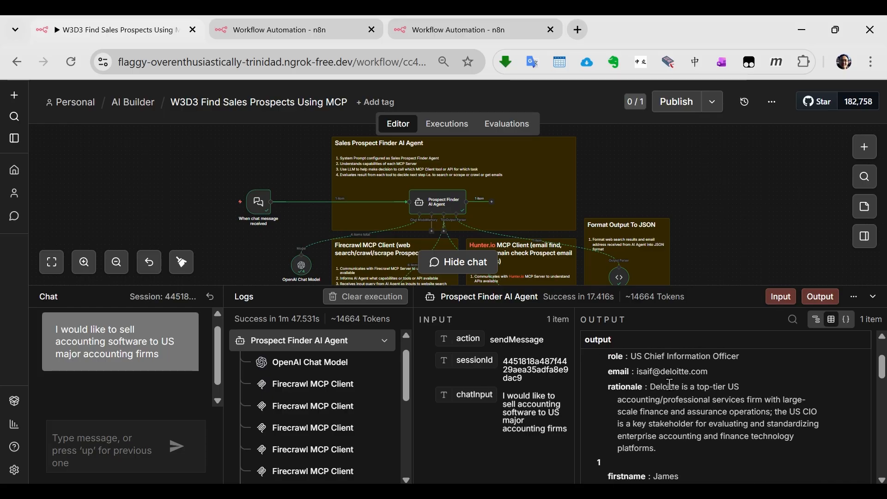
Step: Display the Prospect Finder AI Agent's output as a schema and collapse the individual prospect entries to review its structure
{"action": "left_click", "coordinate": [817, 320]}
{"action": "scroll", "coordinate": [661, 403], "scroll_direction": "down", "scroll_amount": 3}
{"action": "scroll", "coordinate": [671, 401], "scroll_direction": "up", "scroll_amount": 3}
{"action": "left_click", "coordinate": [622, 382]}
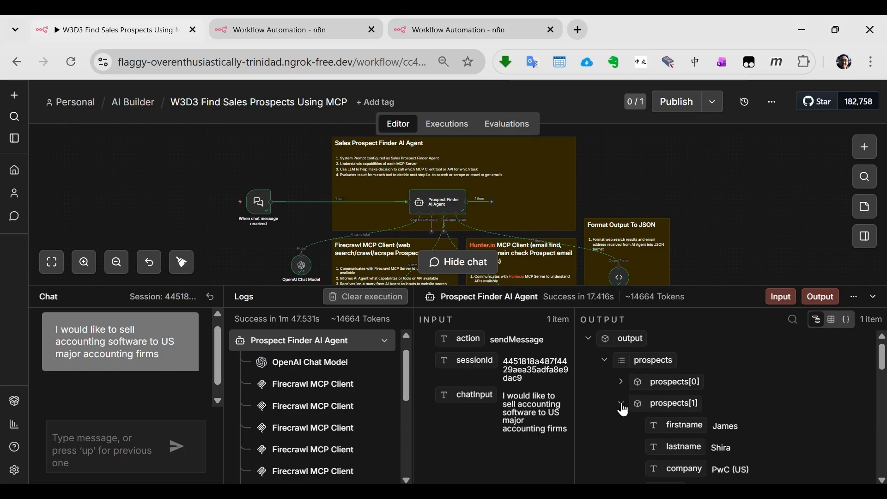
{"action": "left_click", "coordinate": [622, 406]}
{"action": "left_click", "coordinate": [621, 425]}
{"action": "left_click", "coordinate": [622, 447]}
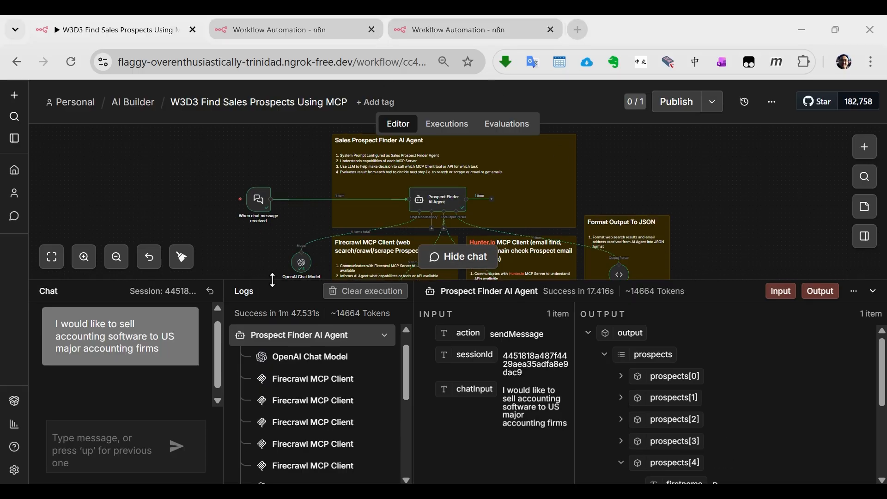
{"action": "left_click_drag", "start_coordinate": [273, 280], "coordinate": [278, 343]}
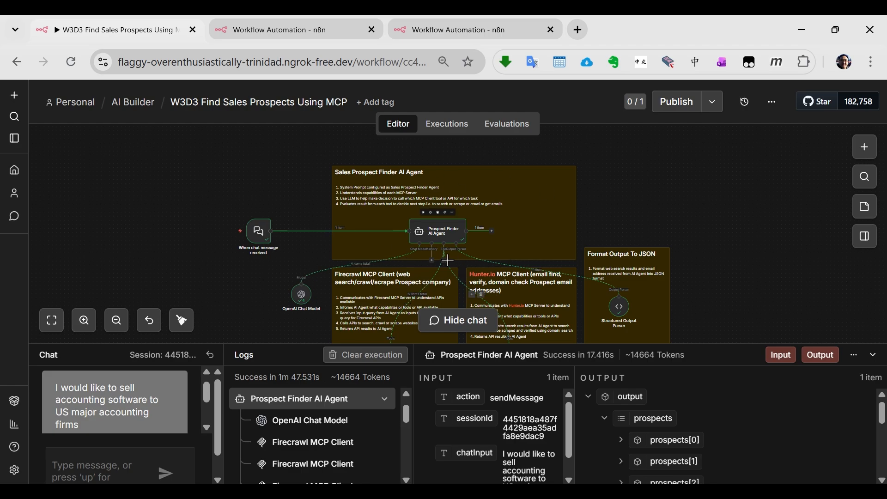
Step: Compare the W3D3 Find Sales Prospects Using MCP workflow with the W3D3 Prospecting Sub-Agent workflow
{"action": "left_click", "coordinate": [381, 34]}
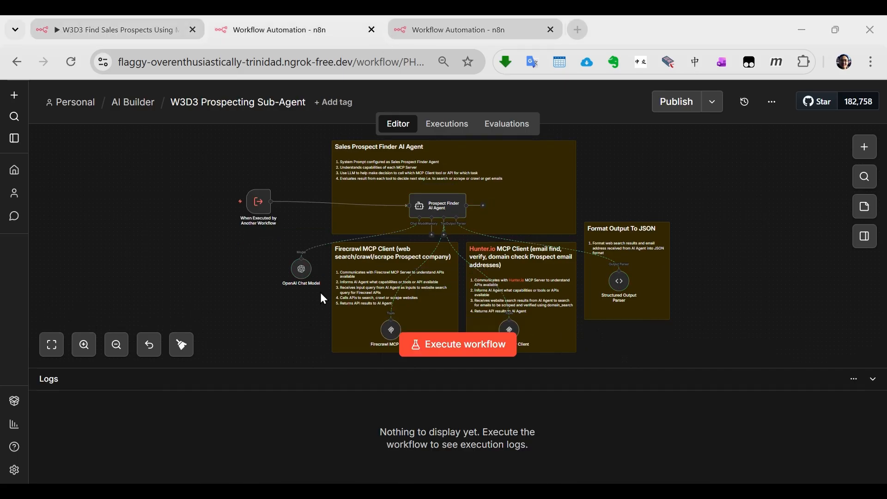
{"action": "left_click", "coordinate": [157, 31]}
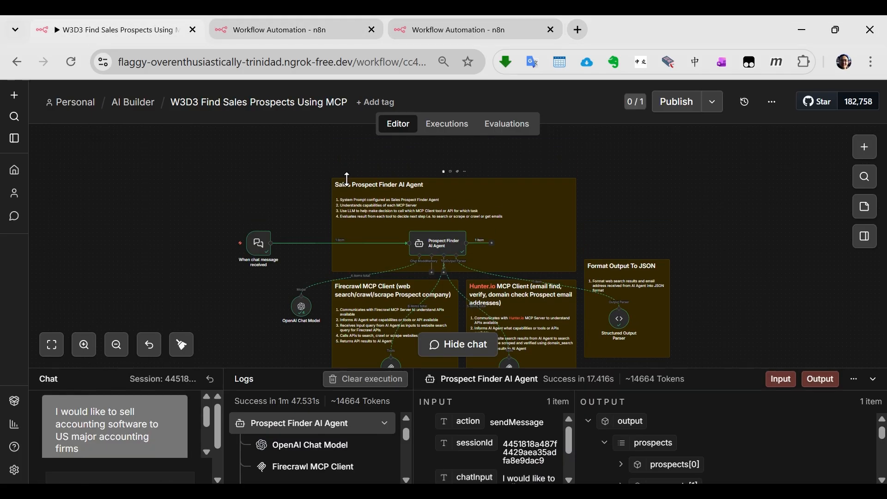
{"action": "left_click", "coordinate": [271, 37]}
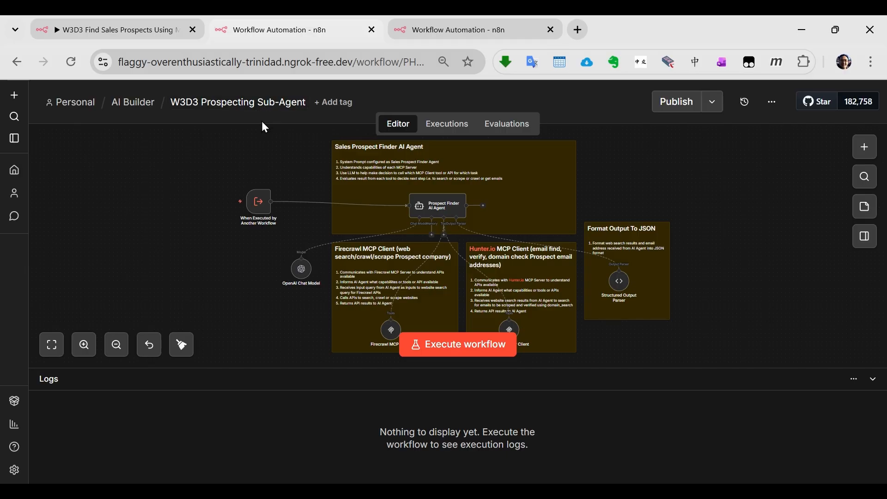
{"action": "left_click", "coordinate": [103, 30]}
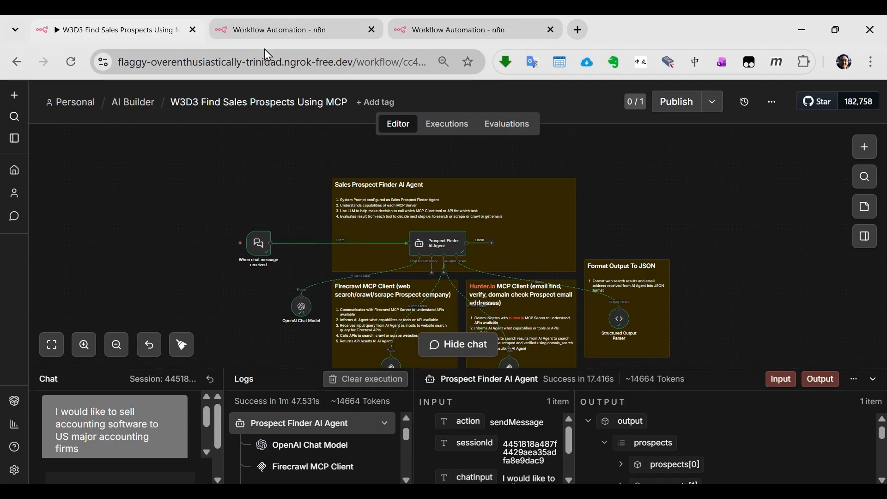
{"action": "left_click", "coordinate": [277, 31]}
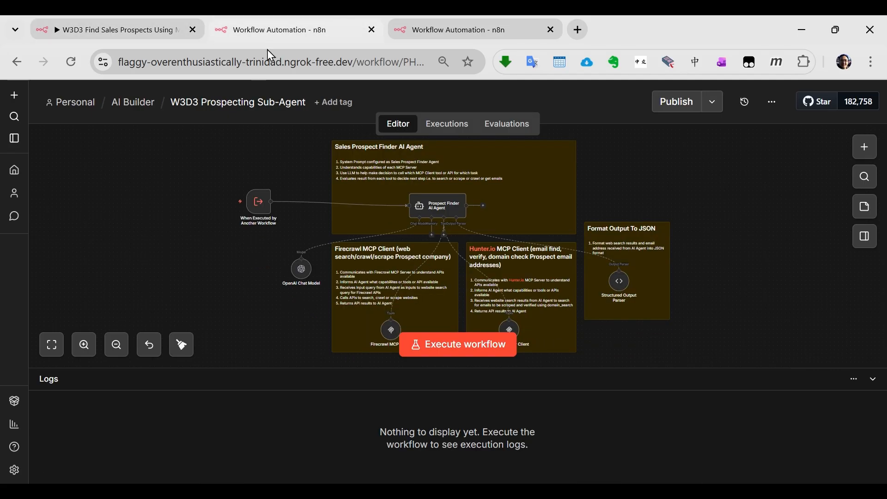
Step: Open the When Executed by Another Workflow trigger and review its input data mode and the query input field
{"action": "mouse_move", "coordinate": [261, 217]}
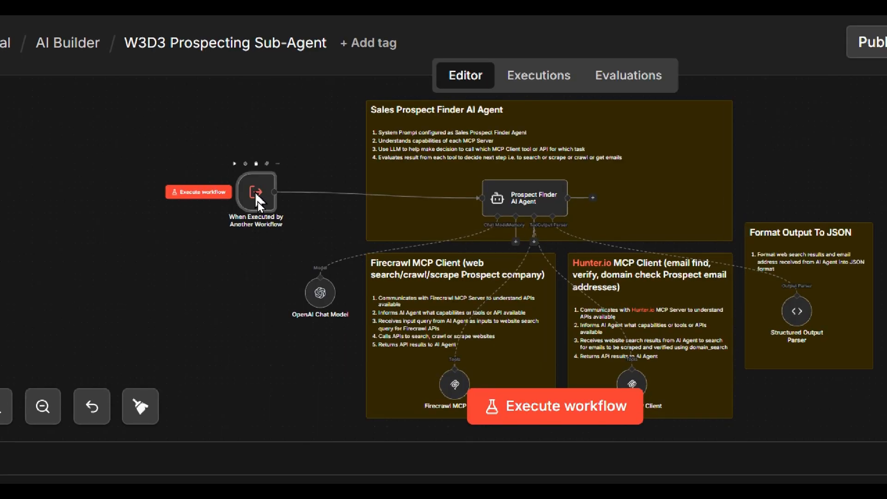
{"action": "double_click", "coordinate": [257, 199]}
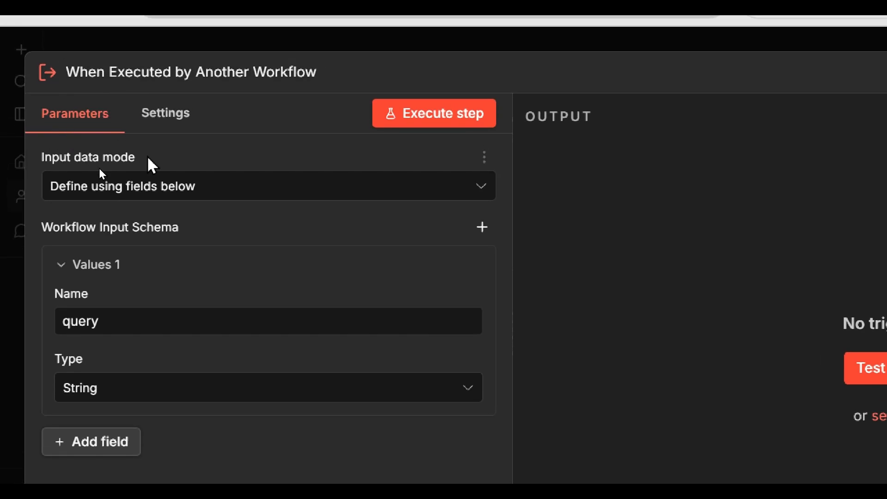
{"action": "left_click", "coordinate": [145, 198]}
{"action": "left_click", "coordinate": [171, 183]}
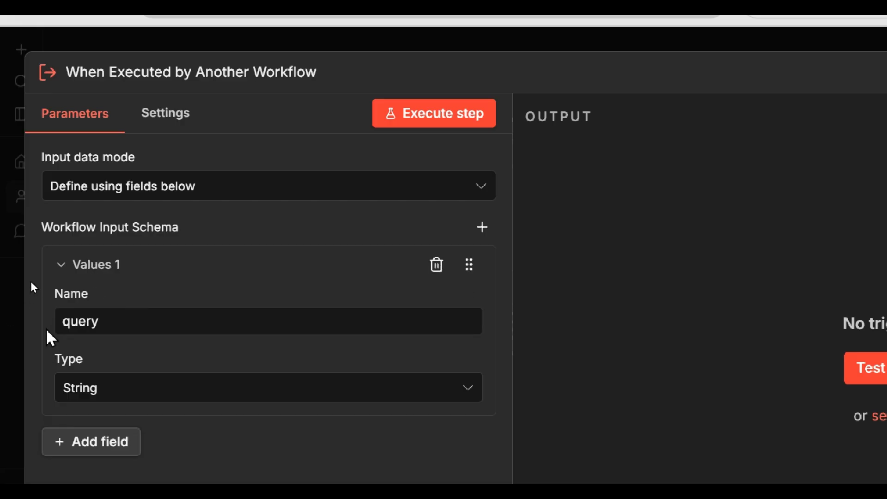
{"action": "left_click", "coordinate": [103, 322]}
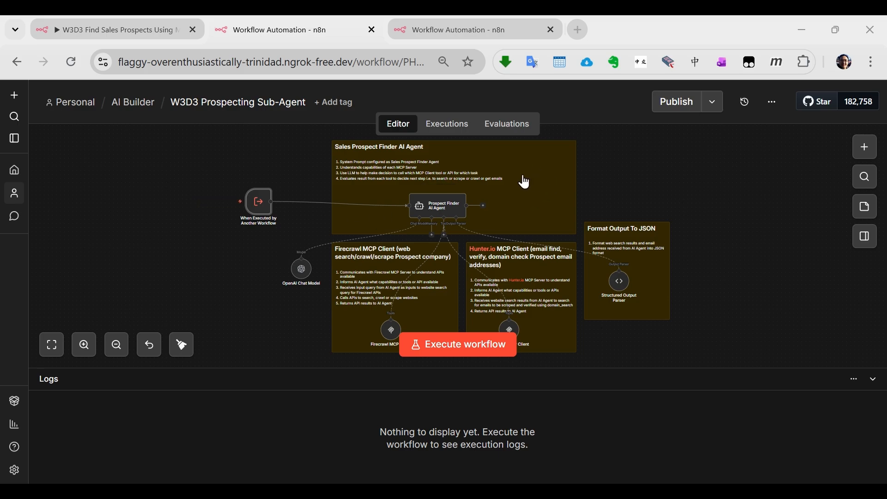
Step: Review the Prospect Finder AI Agent's prompt parameters and the trigger node's parameters and settings in the Sub-Agent workflow
{"action": "double_click", "coordinate": [438, 206]}
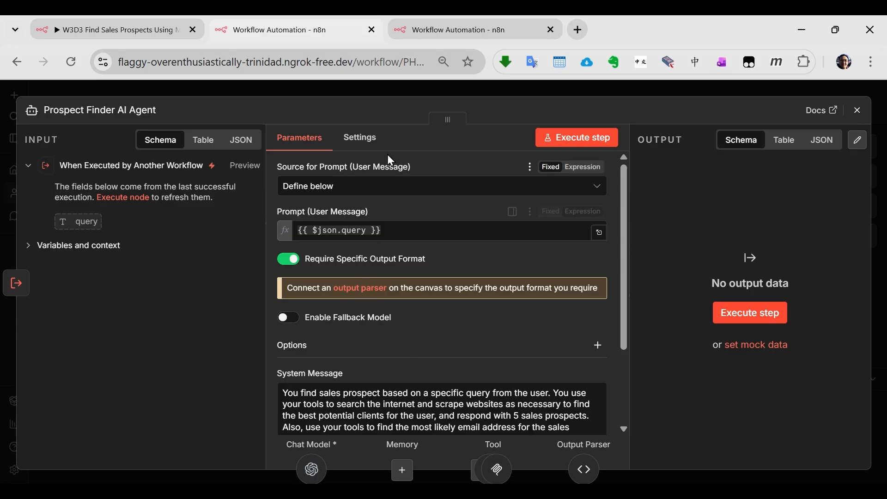
{"action": "key", "text": "Escape"}
{"action": "double_click", "coordinate": [259, 205]}
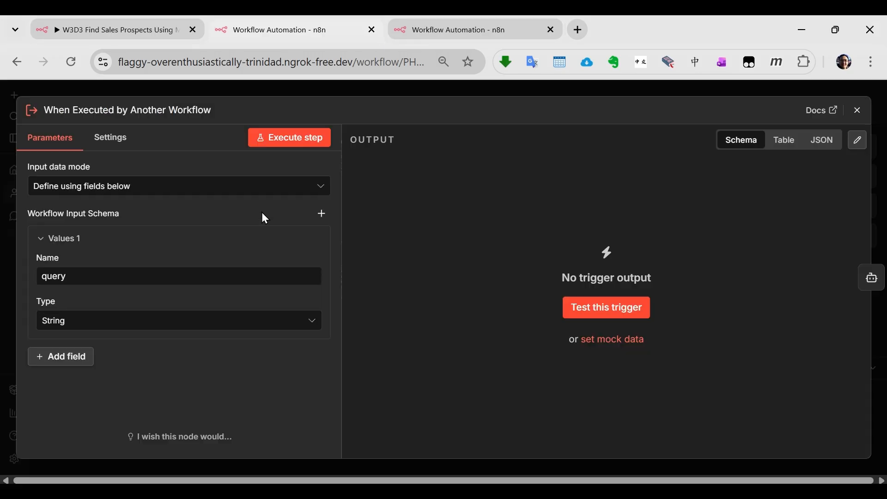
{"action": "left_click", "coordinate": [115, 140]}
{"action": "left_click", "coordinate": [49, 146]}
{"action": "key", "text": "Escape"}
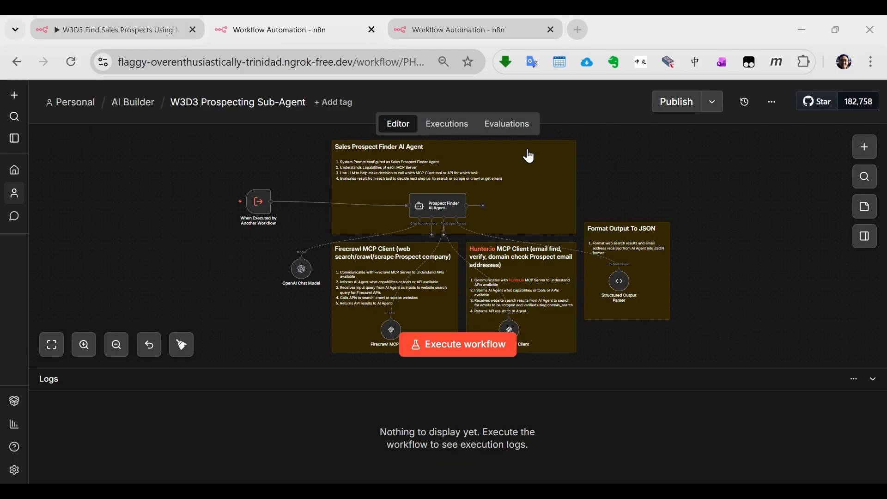
Step: Publish the W3D3 Prospecting Sub-Agent workflow
{"action": "left_click", "coordinate": [713, 106]}
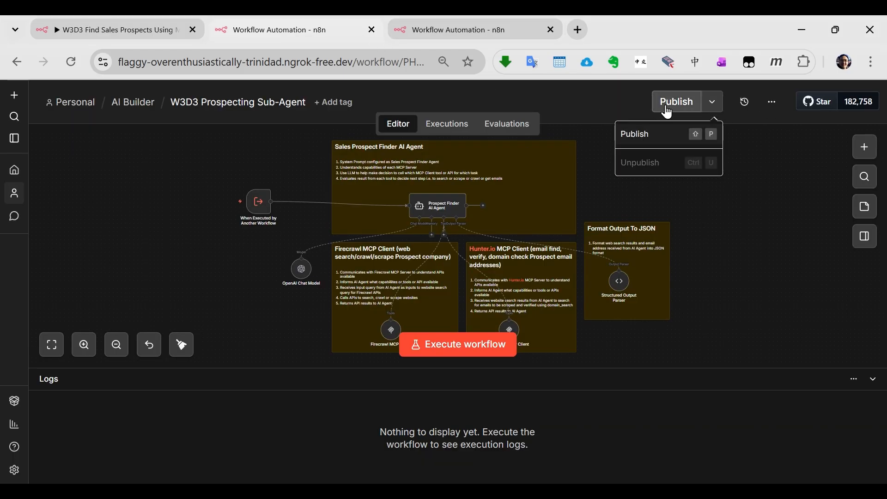
{"action": "left_click", "coordinate": [641, 137]}
{"action": "left_click", "coordinate": [573, 360]}
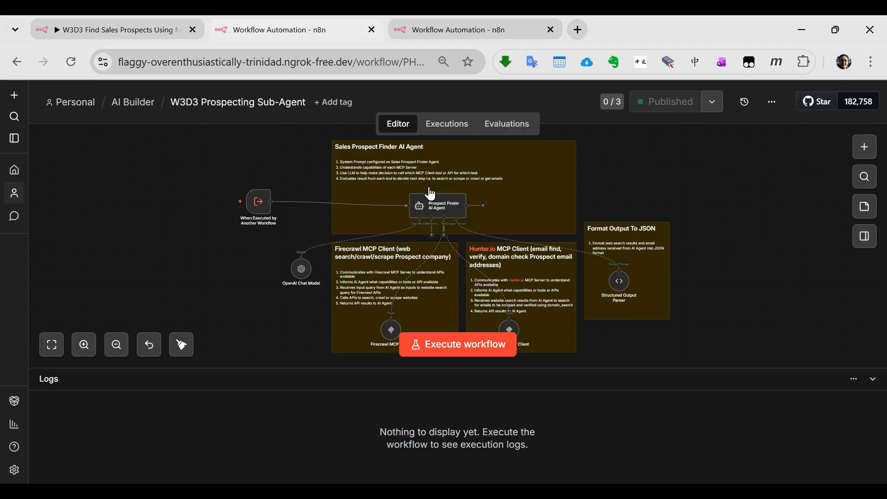
Step: Switch to the W3D3 Prospecting MCP workflow and display the MCP Server Trigger's Production URL
{"action": "key", "text": "ctrl+Tab"}
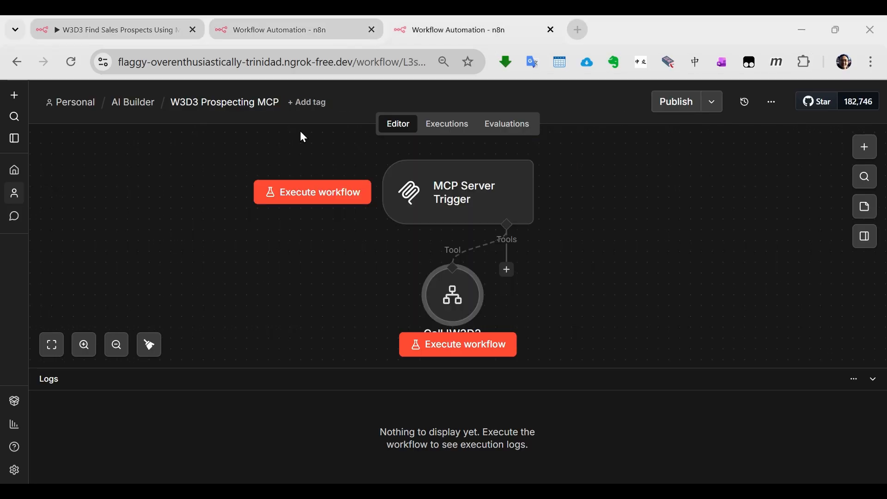
{"action": "left_click", "coordinate": [210, 104]}
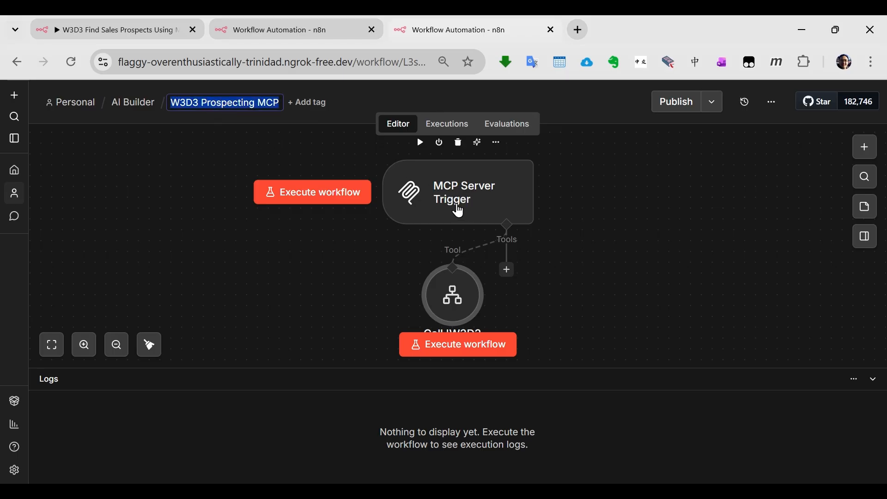
{"action": "double_click", "coordinate": [458, 199]}
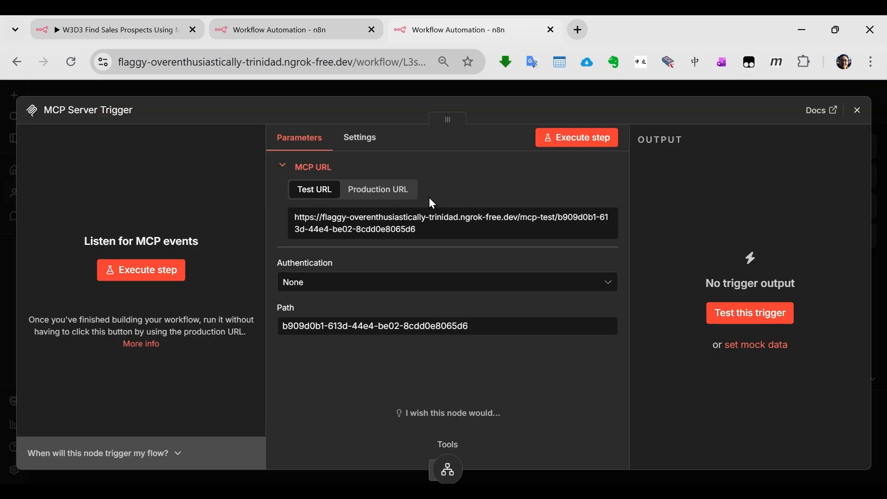
{"action": "left_click", "coordinate": [395, 194]}
{"action": "left_click", "coordinate": [323, 195]}
{"action": "left_click", "coordinate": [363, 199]}
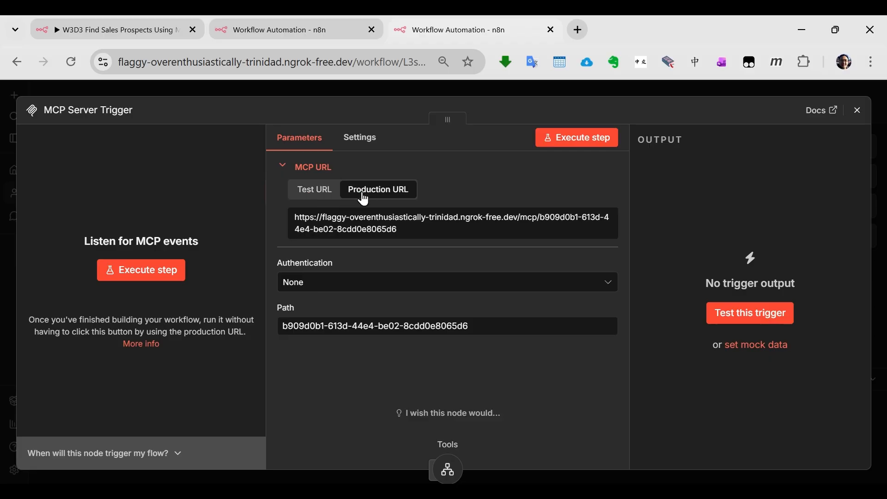
{"action": "left_click", "coordinate": [398, 233]}
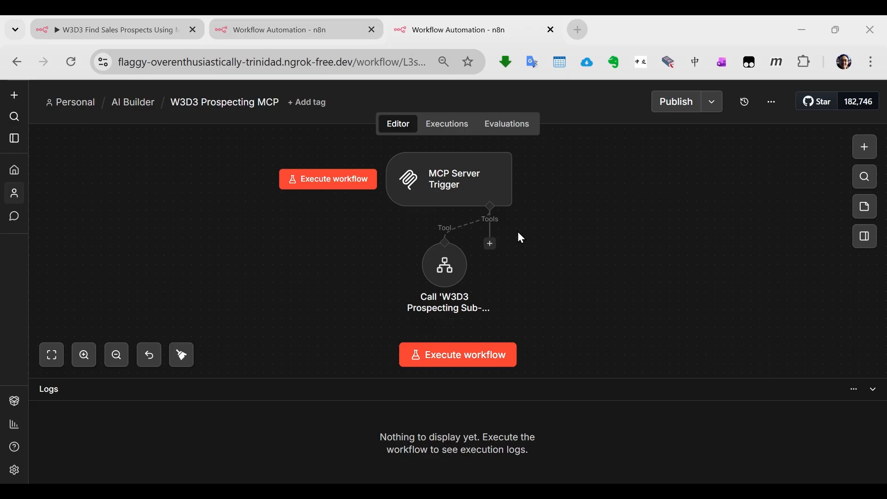
Step: Open the Call 'W3D3 Prospecting Sub-Agent' tool and check it against the Find Sales Prospects and Sub-Agent workflows
{"action": "mouse_move", "coordinate": [464, 216]}
{"action": "mouse_move", "coordinate": [480, 196]}
{"action": "mouse_move", "coordinate": [462, 257]}
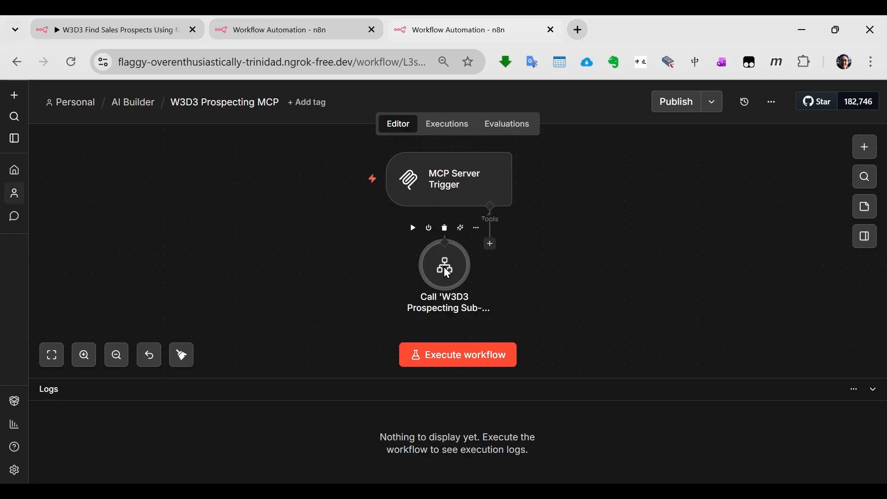
{"action": "double_click", "coordinate": [447, 267]}
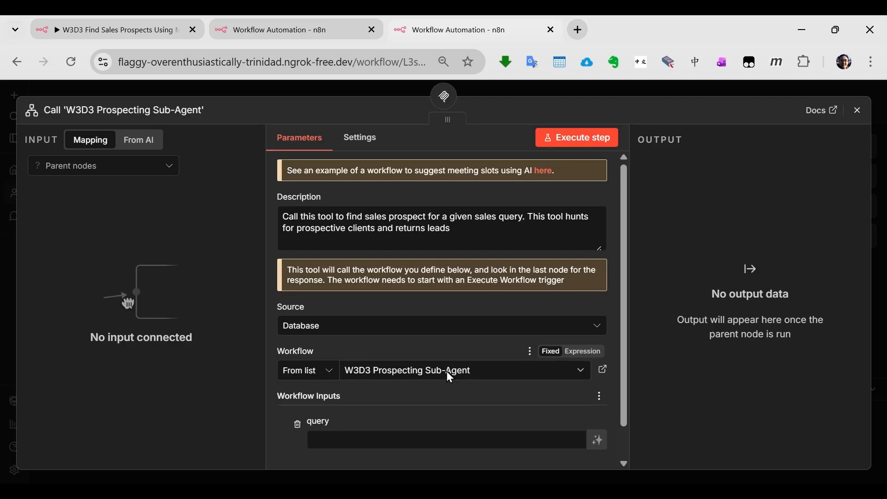
{"action": "left_click", "coordinate": [139, 31]}
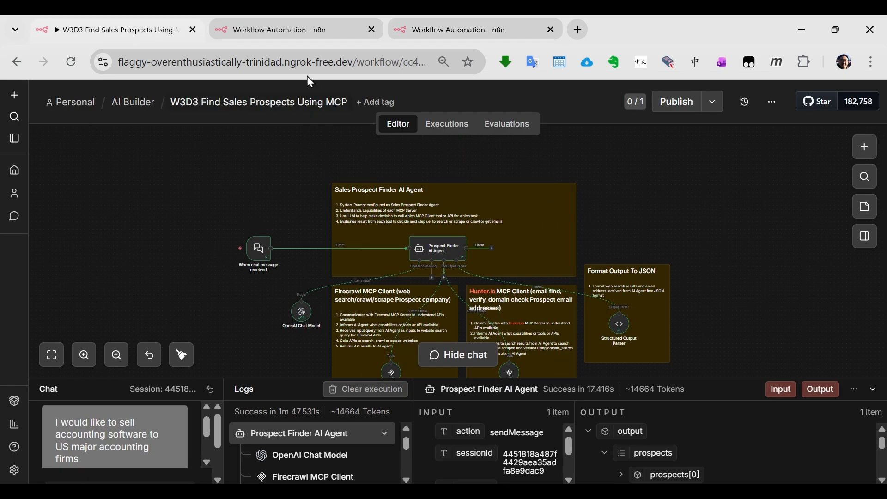
{"action": "left_click", "coordinate": [258, 32]}
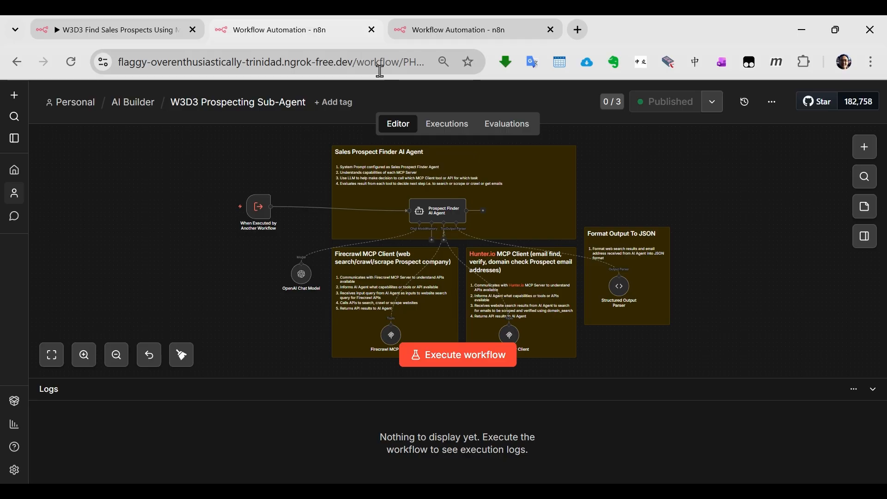
{"action": "left_click", "coordinate": [518, 31]}
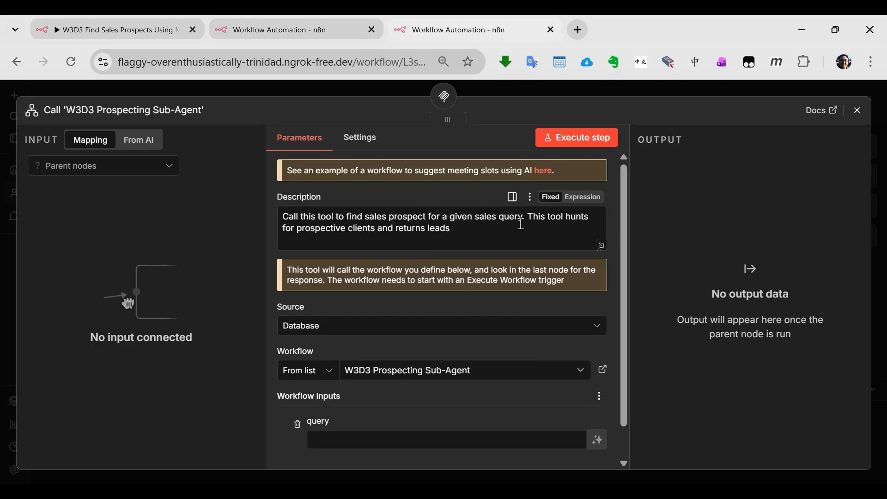
Step: Select the W3D3 Prospecting Sub-Agent workflow from the list as the one the tool calls
{"action": "left_click_drag", "start_coordinate": [624, 248], "coordinate": [614, 290]}
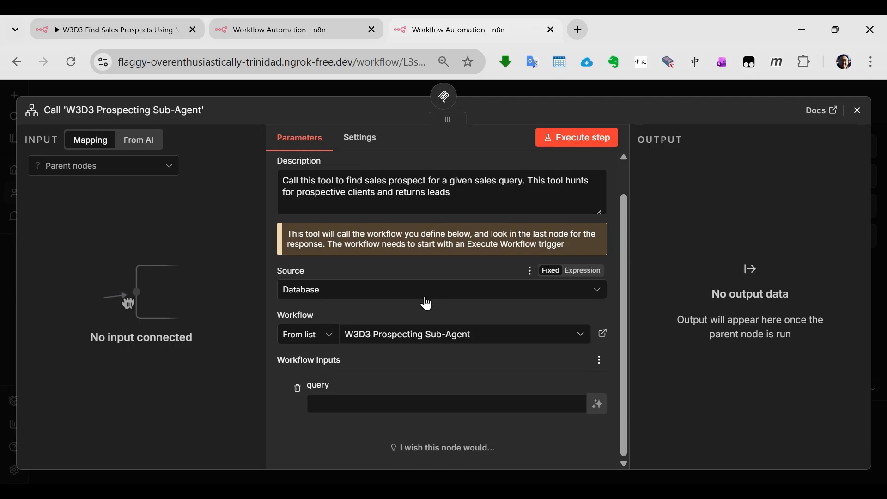
{"action": "left_click", "coordinate": [329, 336]}
{"action": "left_click", "coordinate": [327, 370]}
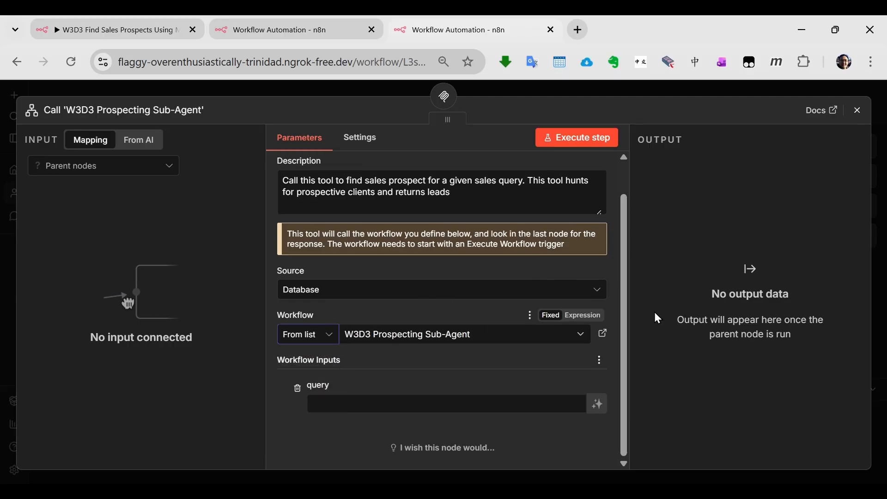
{"action": "left_click", "coordinate": [585, 341]}
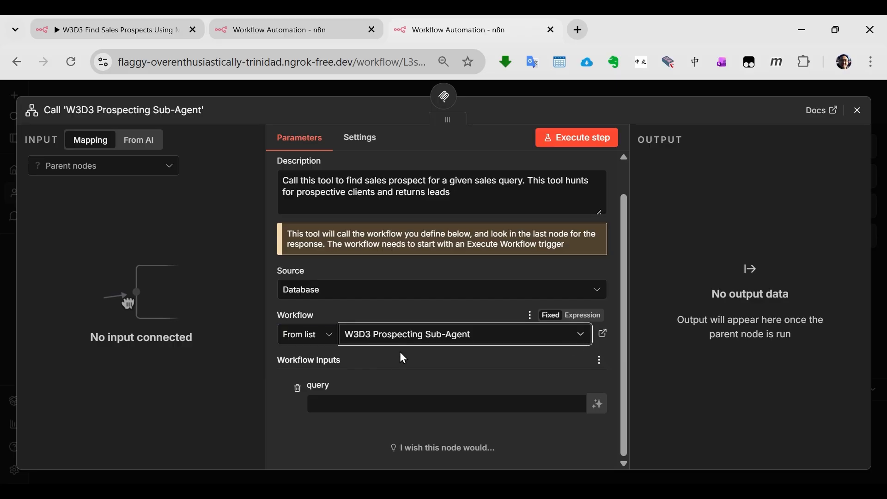
{"action": "left_click", "coordinate": [423, 334]}
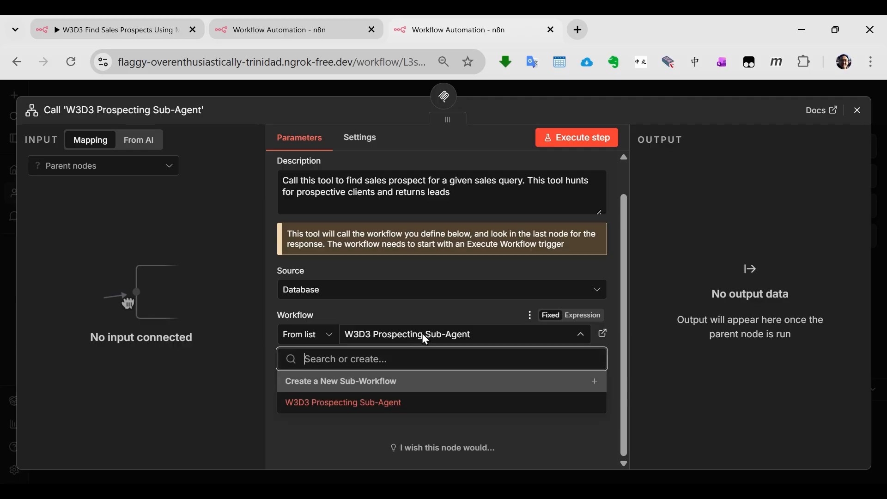
{"action": "left_click", "coordinate": [356, 402]}
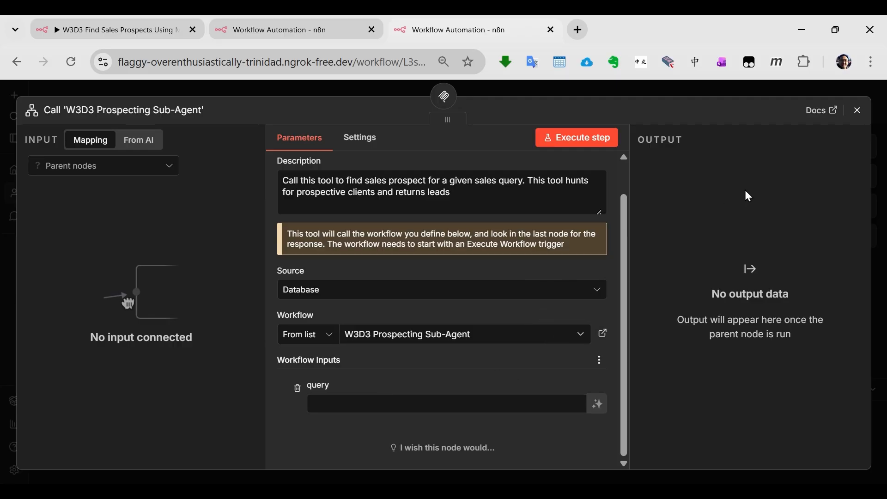
Step: Close the sub-agent tool's settings and publish the W3D3 Prospecting MCP workflow under the suggested version name
{"action": "left_click", "coordinate": [858, 110]}
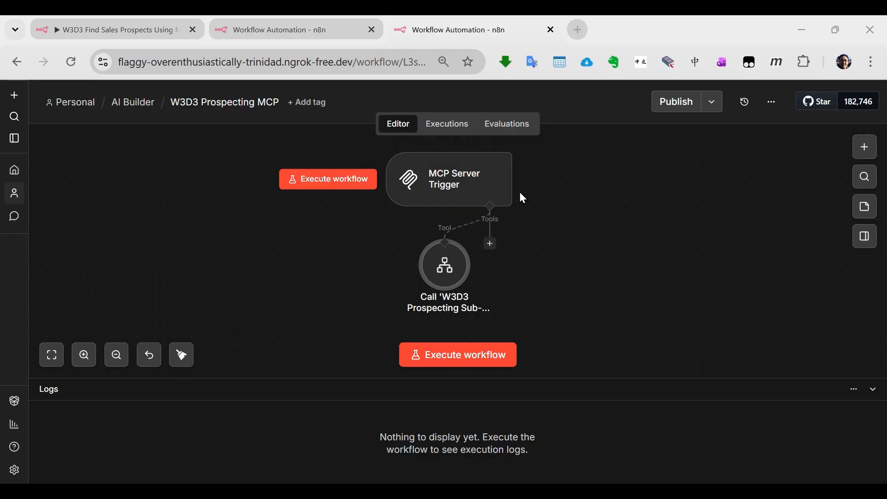
{"action": "left_click", "coordinate": [677, 107]}
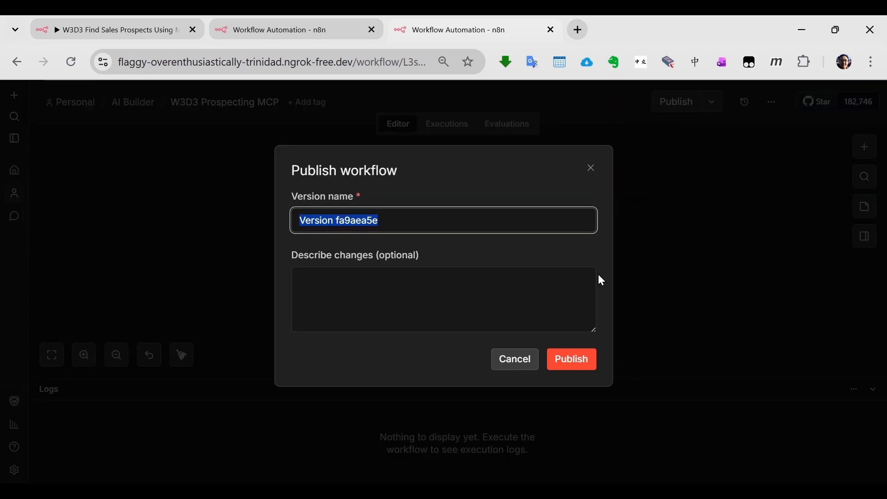
{"action": "left_click", "coordinate": [571, 362]}
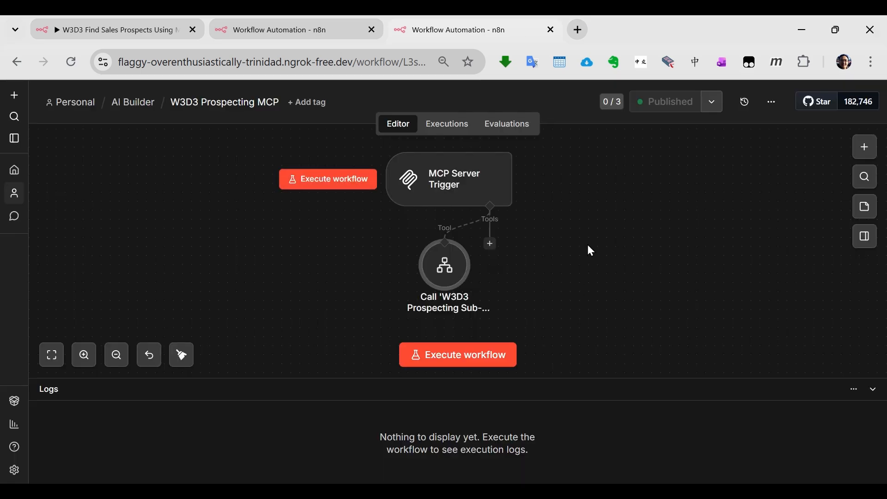
Step: Copy the Production URL from the MCP Server Trigger
{"action": "double_click", "coordinate": [470, 188]}
{"action": "left_click", "coordinate": [395, 194]}
{"action": "left_click", "coordinate": [433, 232]}
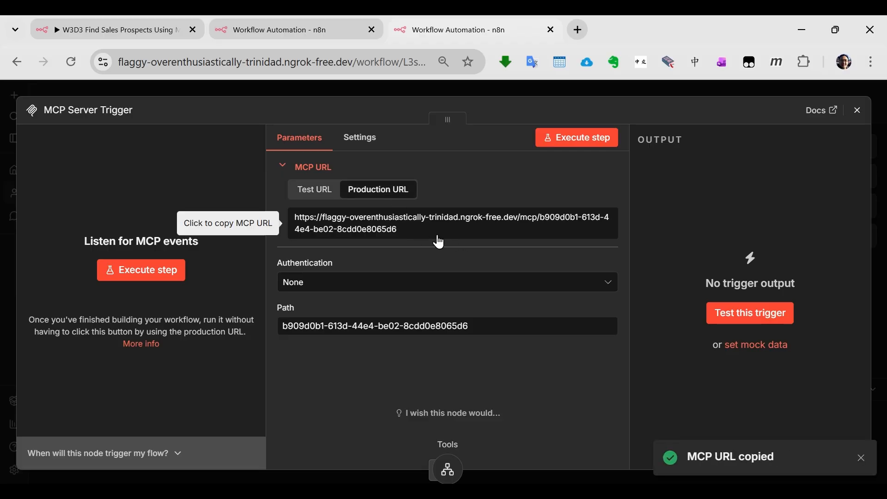
Step: Switch to Claude and start adding a custom connector from the connector management page
{"action": "key", "text": "alt+Tab"}
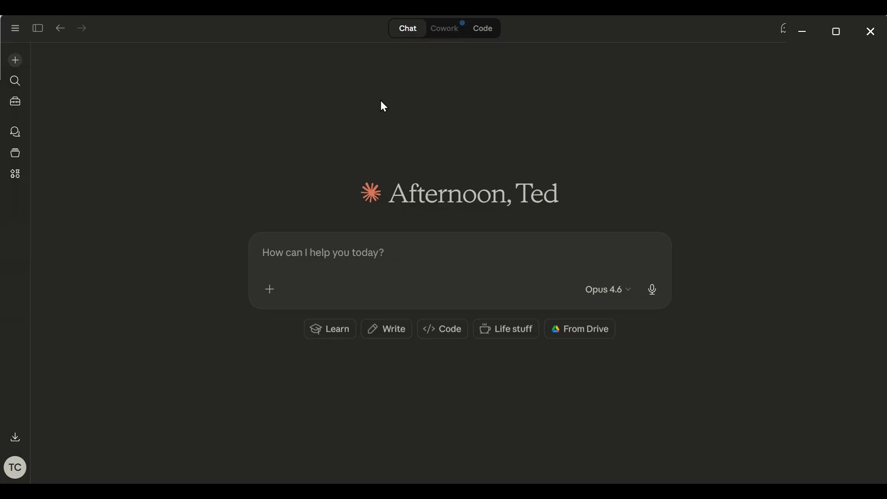
{"action": "left_click", "coordinate": [271, 296]}
{"action": "mouse_move", "coordinate": [317, 203]}
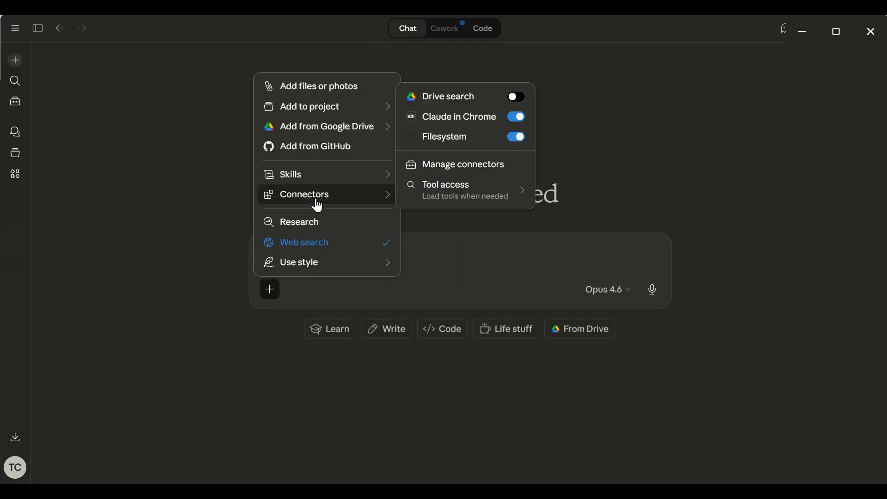
{"action": "left_click", "coordinate": [435, 168]}
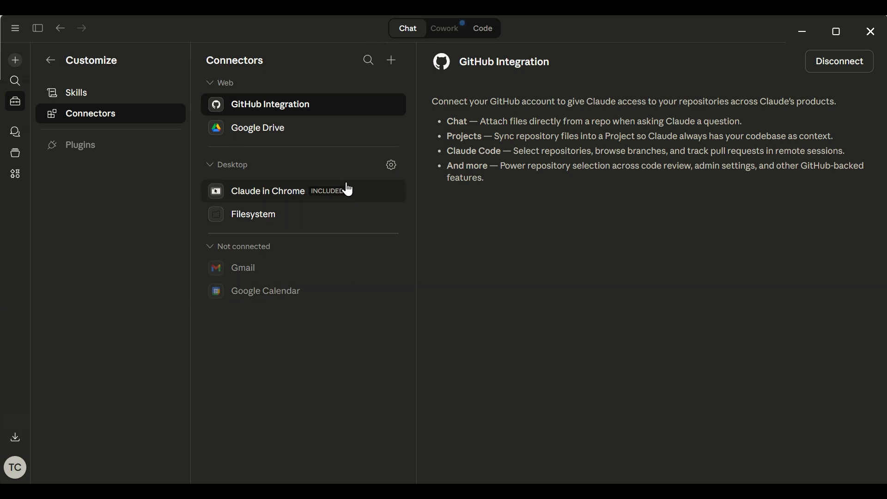
{"action": "left_click", "coordinate": [394, 64]}
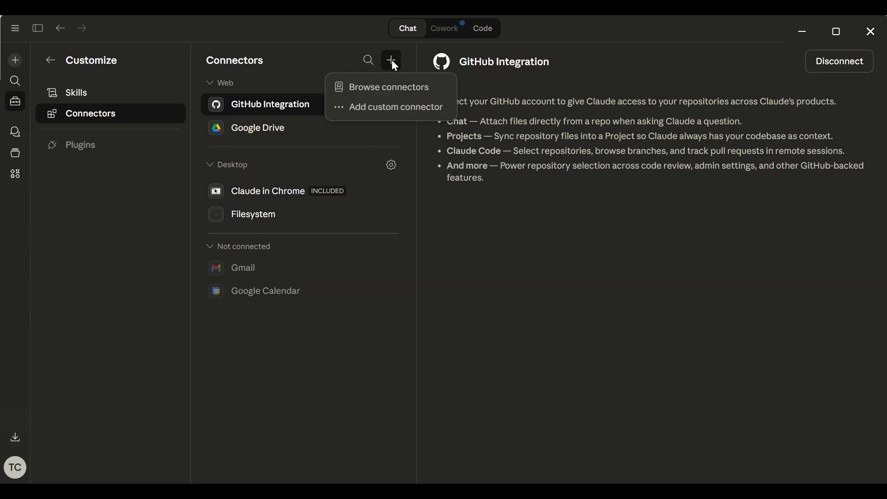
{"action": "left_click", "coordinate": [392, 105]}
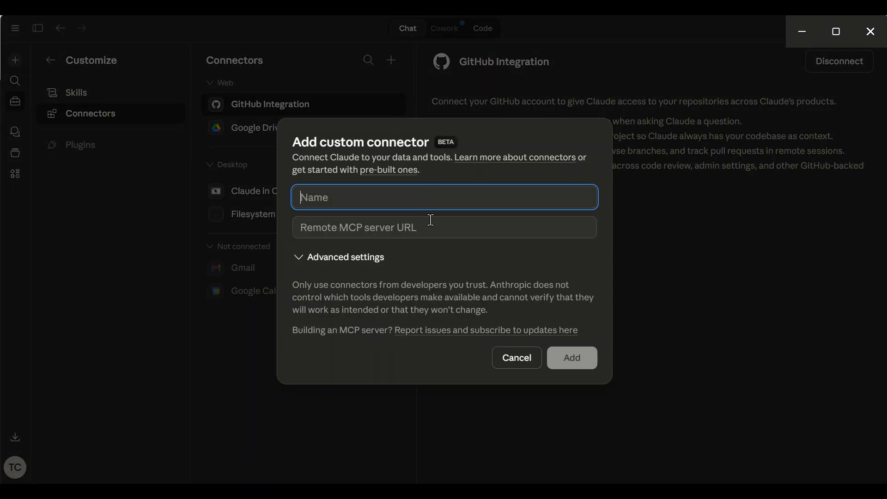
Step: Add the connector with the copied MCP URL, naming it with the owner's first name in possessive form followed by "Prospect Finder MCP Server"
{"action": "left_click", "coordinate": [367, 228]}
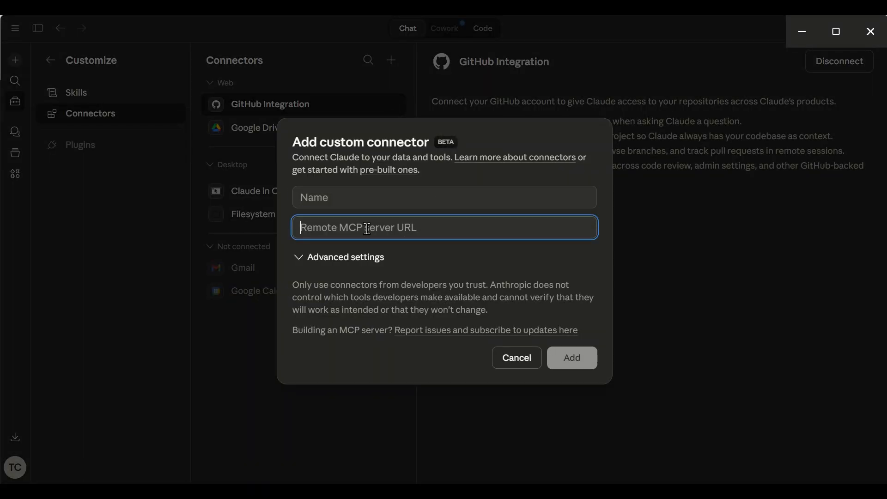
{"action": "key", "text": "ctrl+v"}
{"action": "left_click_drag", "start_coordinate": [367, 228], "coordinate": [399, 212]}
{"action": "left_click", "coordinate": [392, 195]}
{"action": "type", "text": "T"}
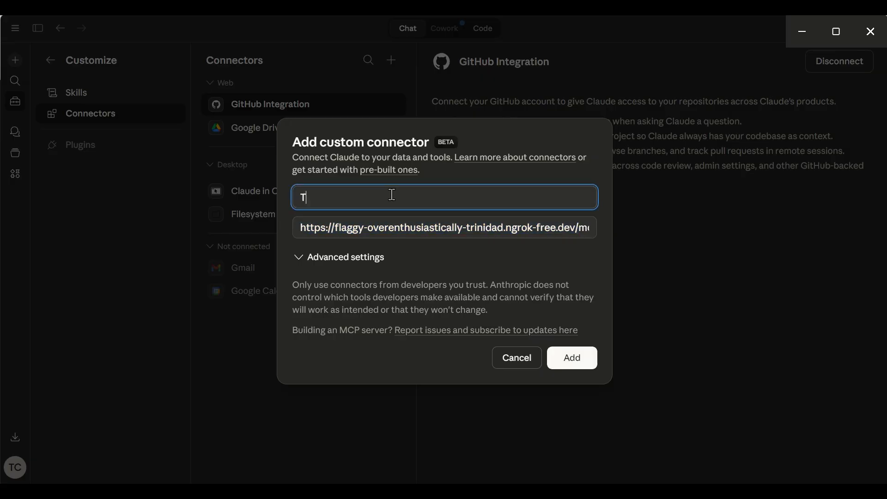
{"action": "type", "text": "ed's Prospect Finder MCP Server"}
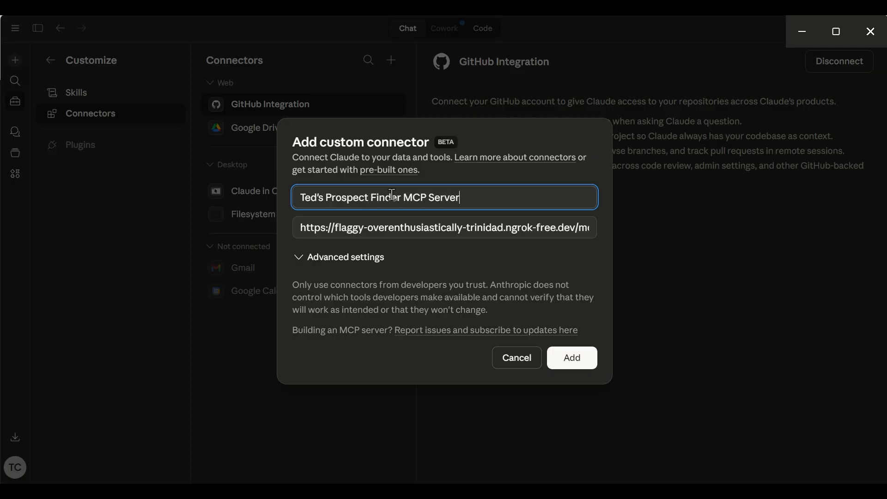
{"action": "left_click", "coordinate": [299, 257]}
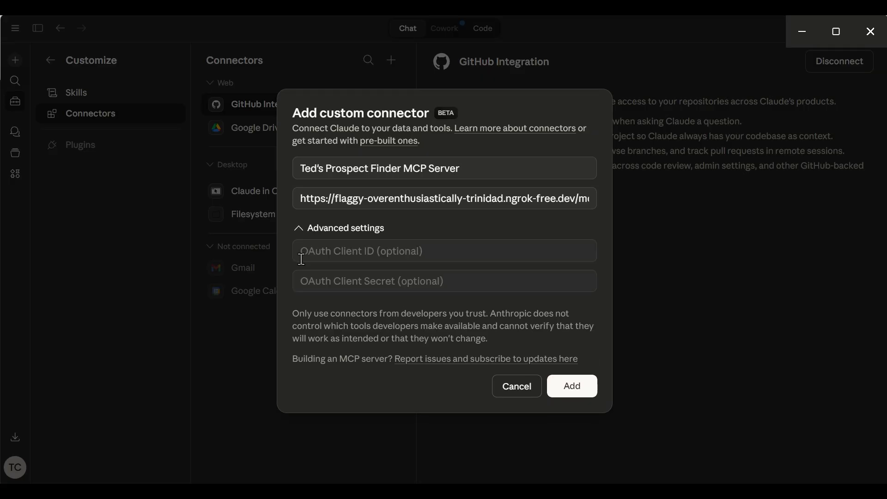
{"action": "left_click", "coordinate": [300, 228]}
{"action": "left_click", "coordinate": [578, 362]}
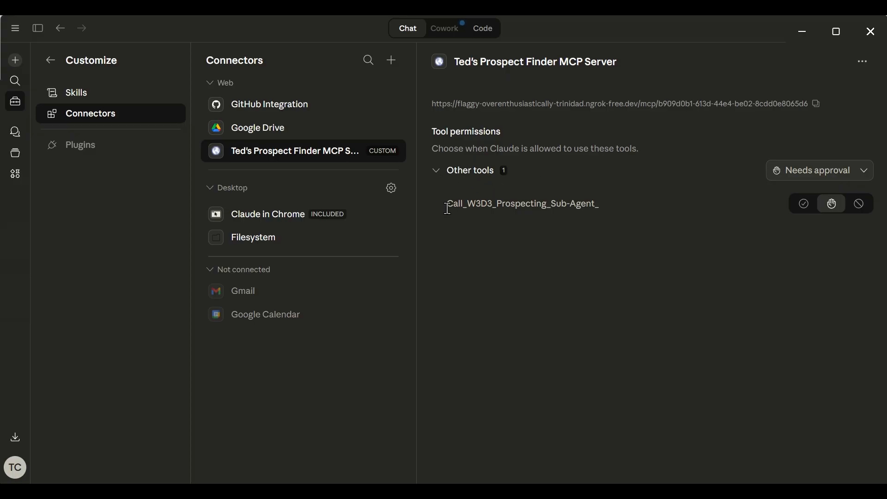
Step: Set the Call_W3D3_Prospecting_Sub-Agent_ tool's permission to Always allow and return to the new chat
{"action": "left_click", "coordinate": [437, 171]}
{"action": "left_click", "coordinate": [436, 171]}
{"action": "left_click", "coordinate": [854, 178]}
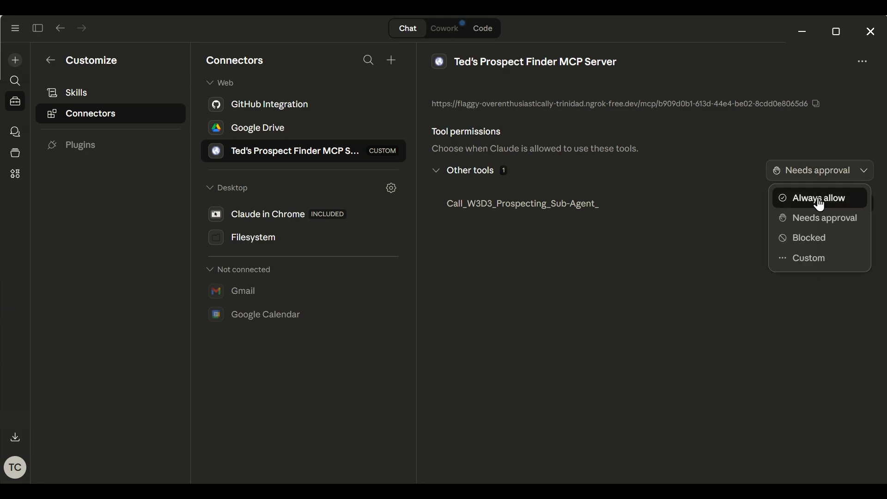
{"action": "left_click", "coordinate": [803, 204]}
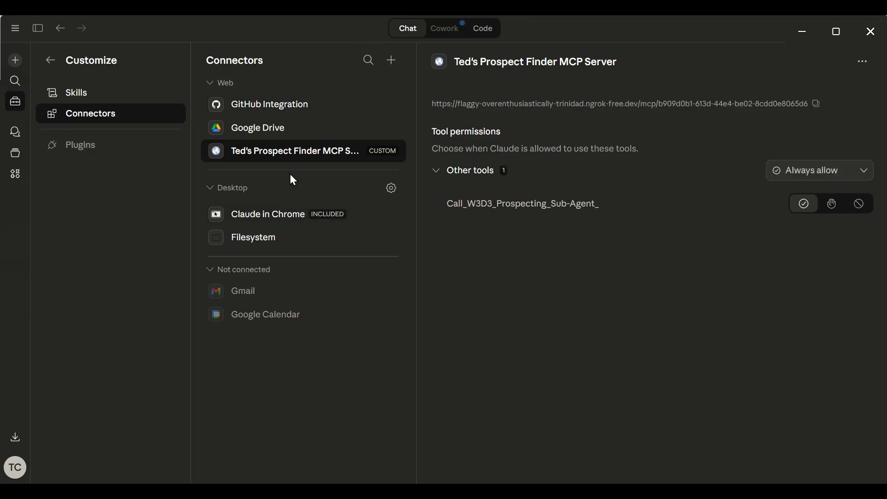
{"action": "left_click", "coordinate": [49, 61]}
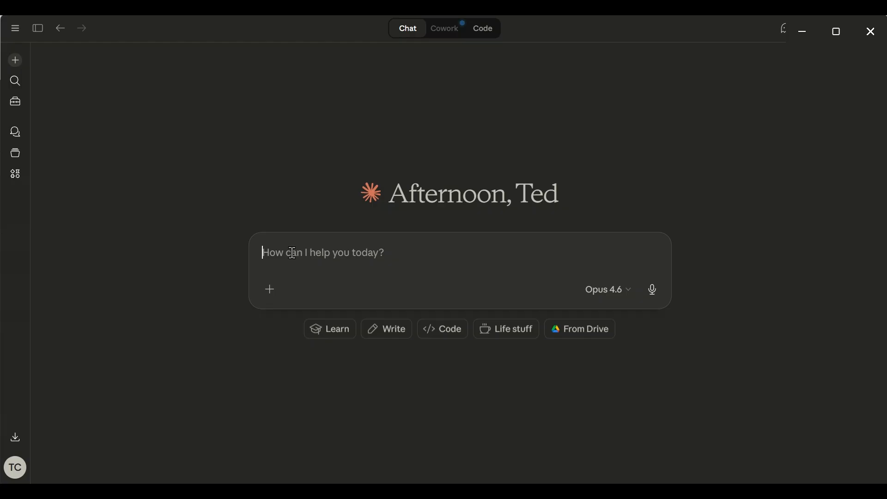
Step: Enter the prompt "Please use the sales prospecting tool to find the consulting firms in the US that would be good targets for me to sell accounting software to."
{"action": "key", "text": "ctrl+v"}
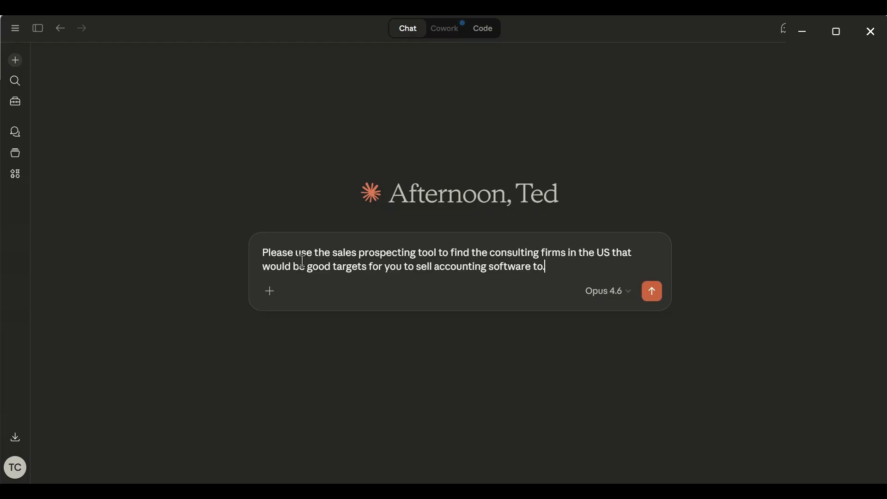
{"action": "left_click", "coordinate": [361, 256]}
{"action": "key", "text": "ctrl+Right"}
{"action": "key", "text": "ctrl+Right"}
{"action": "key", "text": "ctrl+Right"}
{"action": "key", "text": "ctrl+Right"}
{"action": "key", "text": "ctrl+Right"}
{"action": "key", "text": "Down"}
{"action": "key", "text": "Down"}
{"action": "key", "text": "Up"}
{"action": "key", "text": "Down"}
{"action": "key", "text": "ctrl+Left"}
{"action": "key", "text": "ctrl+Left"}
{"action": "key", "text": "ctrl+Left"}
{"action": "key", "text": "ctrl+shift+Right"}
{"action": "type", "text": "me"}
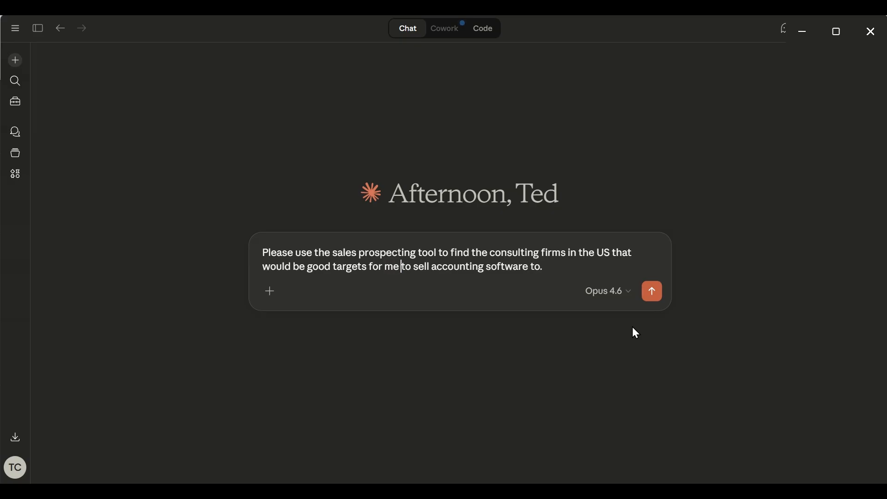
{"action": "key", "text": "End"}
Step: Switch to n8n and check the execution lists of the W3D3 Prospecting MCP and W3D3 Prospecting Sub-Agent workflows
{"action": "key", "text": "alt+Tab"}
{"action": "key", "text": "alt+Tab"}
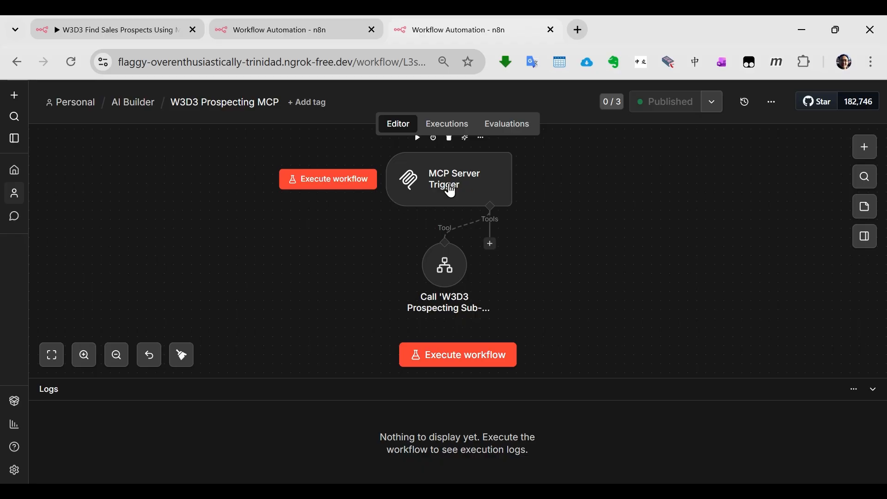
{"action": "left_click", "coordinate": [448, 129]}
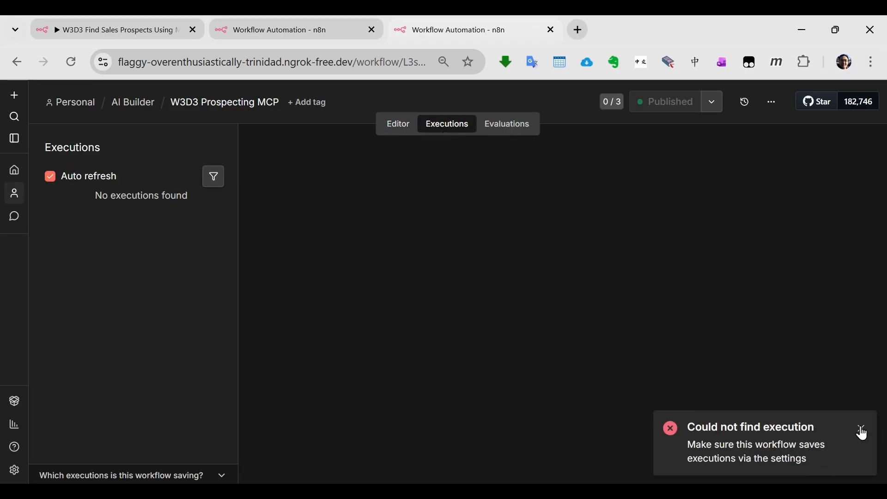
{"action": "left_click", "coordinate": [861, 430]}
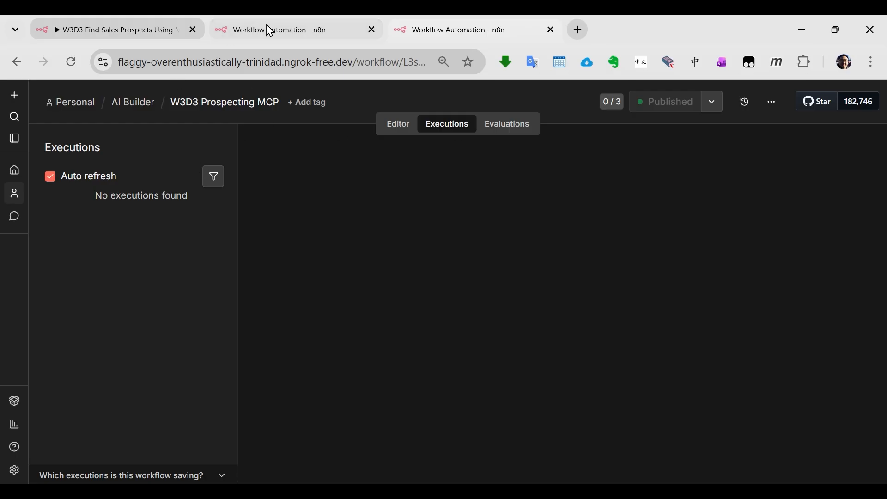
{"action": "left_click", "coordinate": [270, 31]}
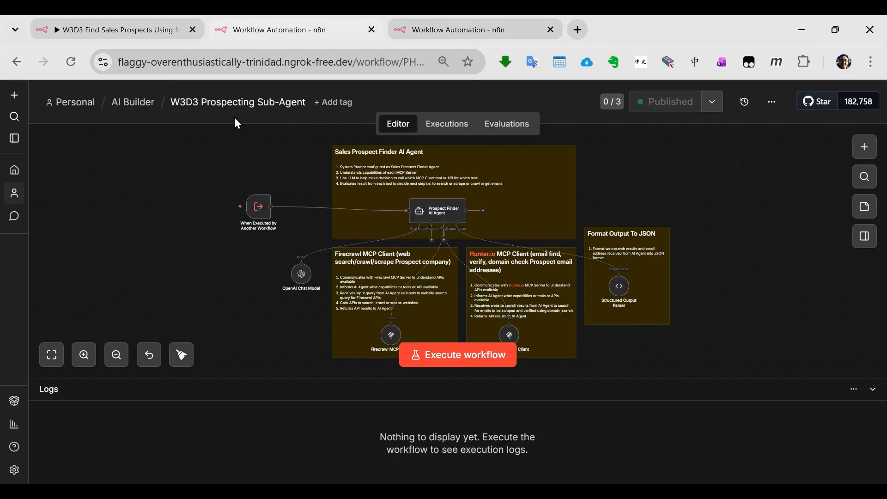
{"action": "left_click", "coordinate": [455, 124]}
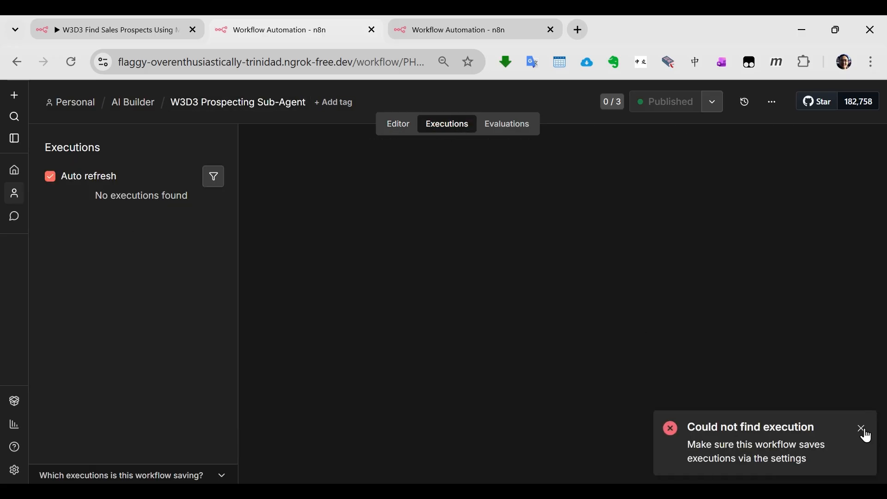
{"action": "left_click", "coordinate": [864, 430]}
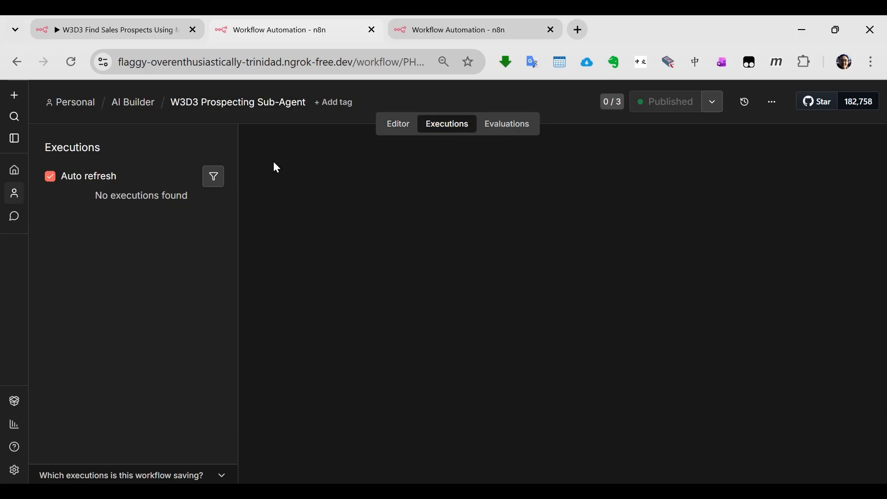
Step: Switch back to Claude and send the prepared sales prospecting prompt
{"action": "key", "text": "alt+Tab"}
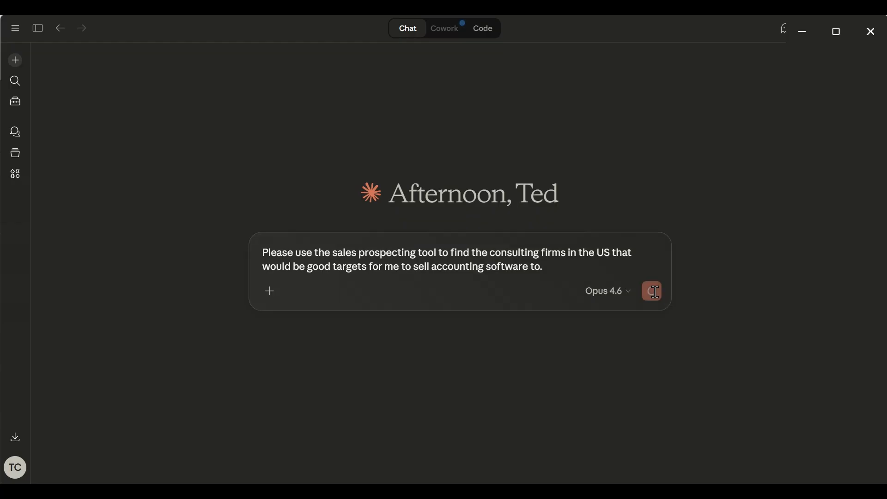
{"action": "left_click", "coordinate": [652, 292]}
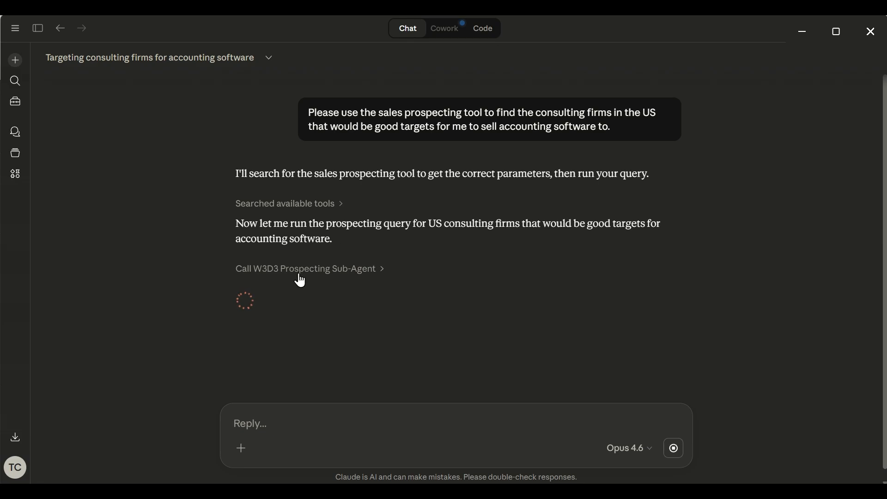
Step: Return to n8n and check the W3D3 Prospecting Sub-Agent workflow's executions, reloading the list
{"action": "key", "text": "alt+Tab"}
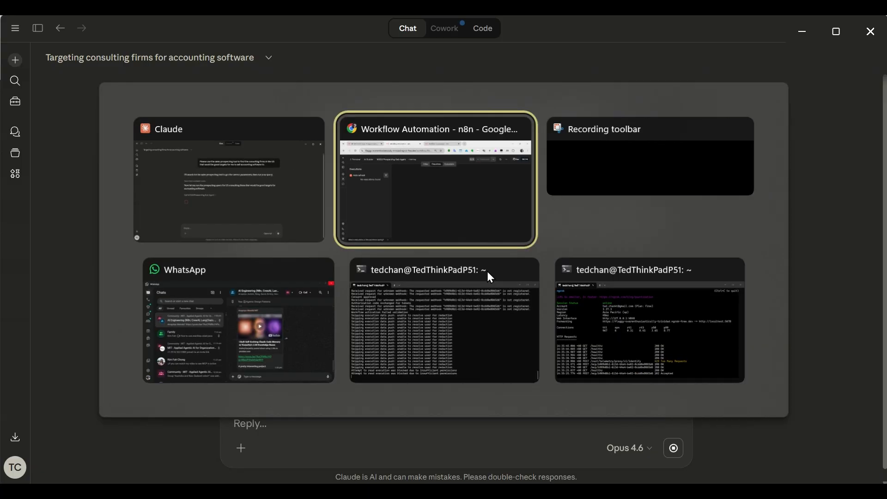
{"action": "left_click", "coordinate": [531, 32]}
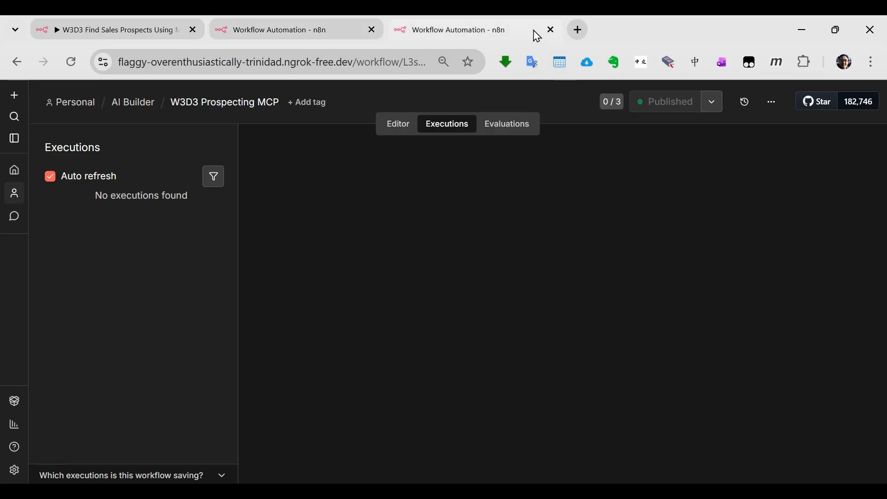
{"action": "left_click", "coordinate": [258, 36]}
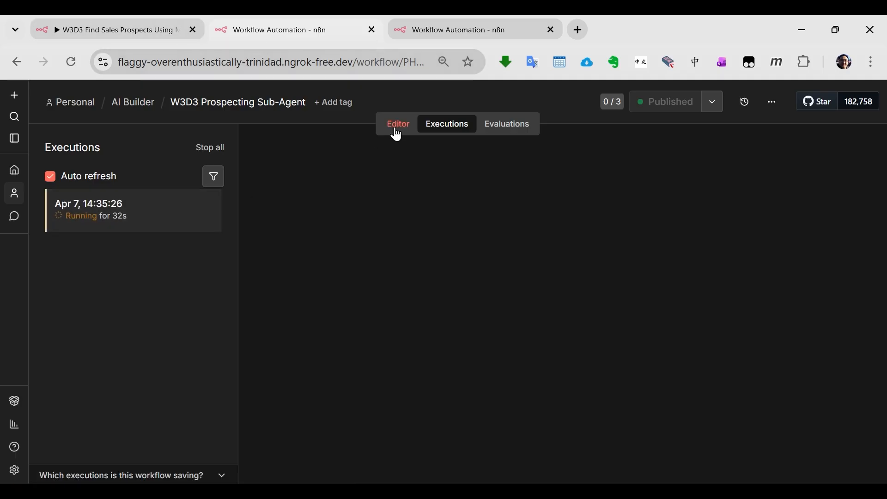
{"action": "left_click", "coordinate": [397, 127]}
{"action": "left_click", "coordinate": [451, 123]}
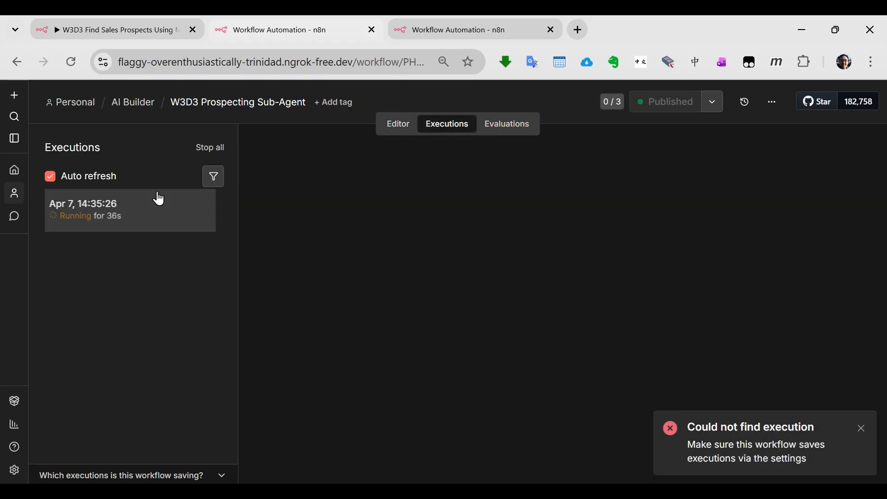
{"action": "left_click", "coordinate": [862, 429]}
Step: Reload the W3D3 Prospecting MCP workflow's execution list and display which executions the workflow saves
{"action": "left_click", "coordinate": [531, 31]}
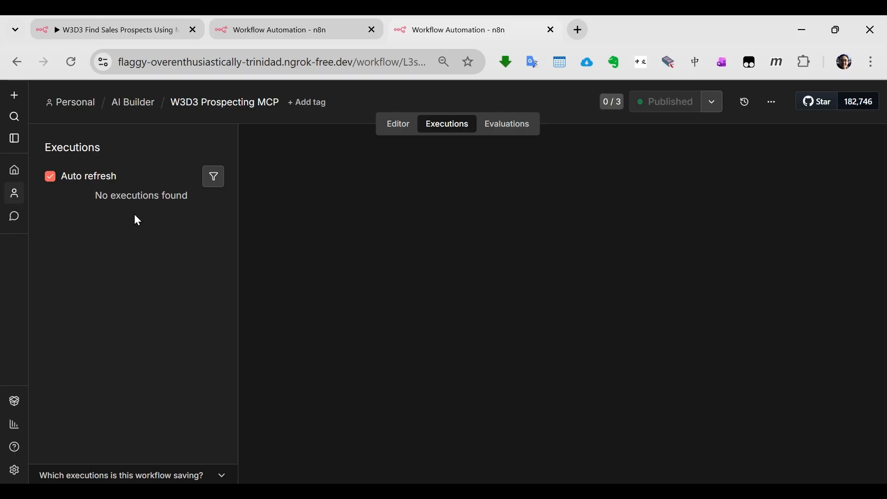
{"action": "left_click", "coordinate": [401, 127]}
{"action": "left_click", "coordinate": [445, 124]}
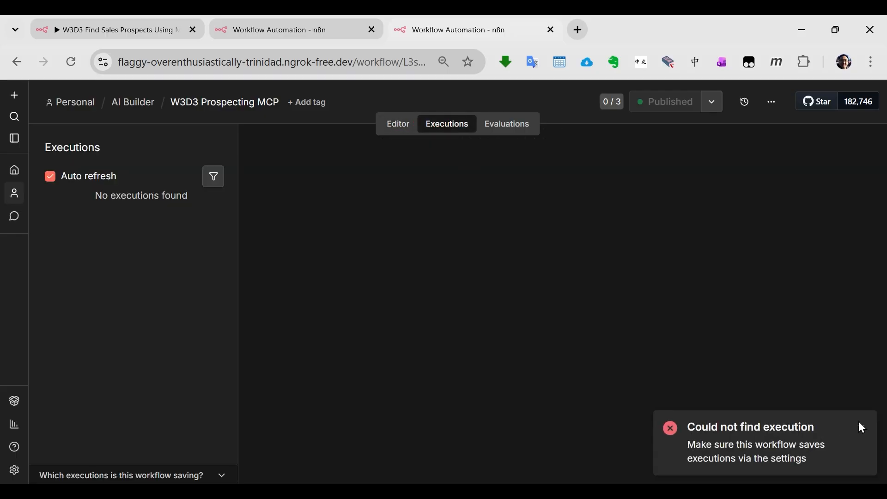
{"action": "left_click", "coordinate": [861, 428]}
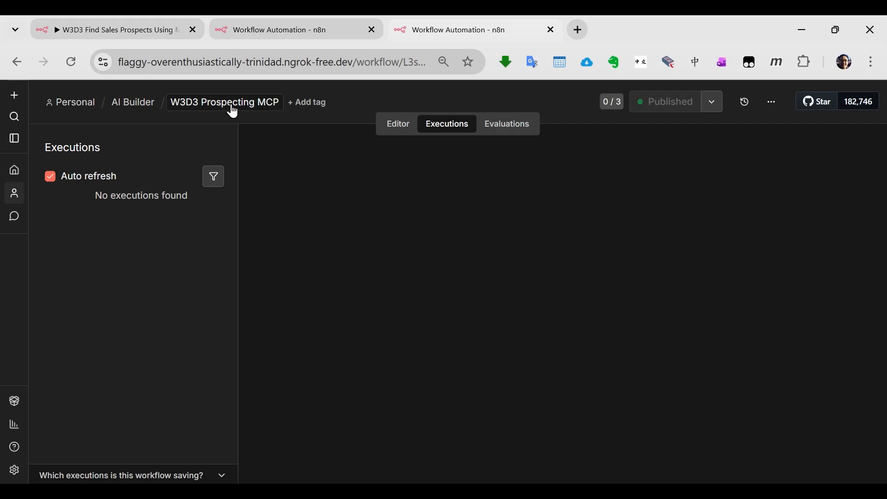
{"action": "left_click", "coordinate": [221, 476]}
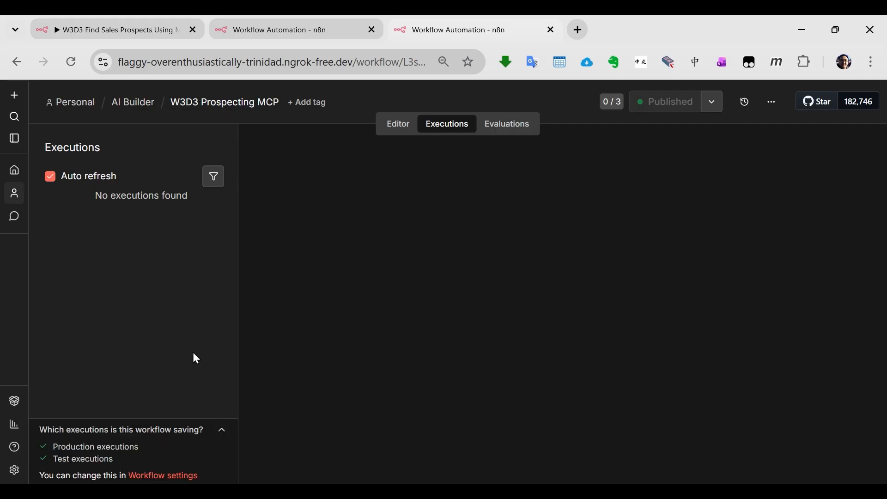
Step: Review the W3D3 Prospecting MCP workflow settings, including the execution-saving options, and close them without changes
{"action": "left_click", "coordinate": [184, 476]}
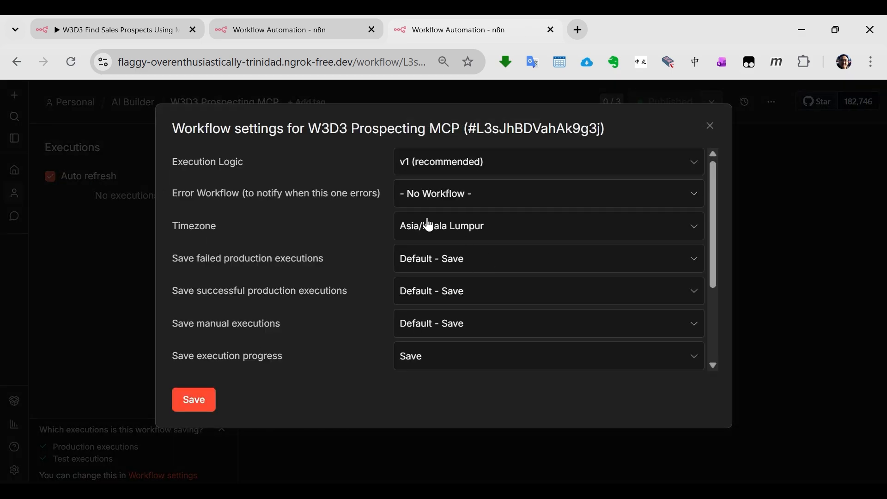
{"action": "scroll", "coordinate": [429, 225], "scroll_direction": "down", "scroll_amount": 3}
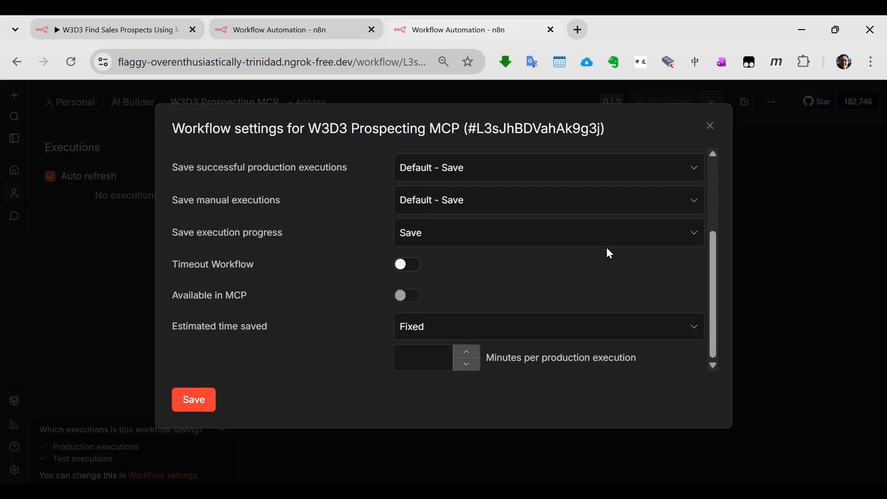
{"action": "left_click", "coordinate": [711, 126]}
Step: Check the W3D3 Prospecting Sub-Agent workflow's current execution and the progress of the tool call in Claude, then return to n8n
{"action": "left_click", "coordinate": [267, 31]}
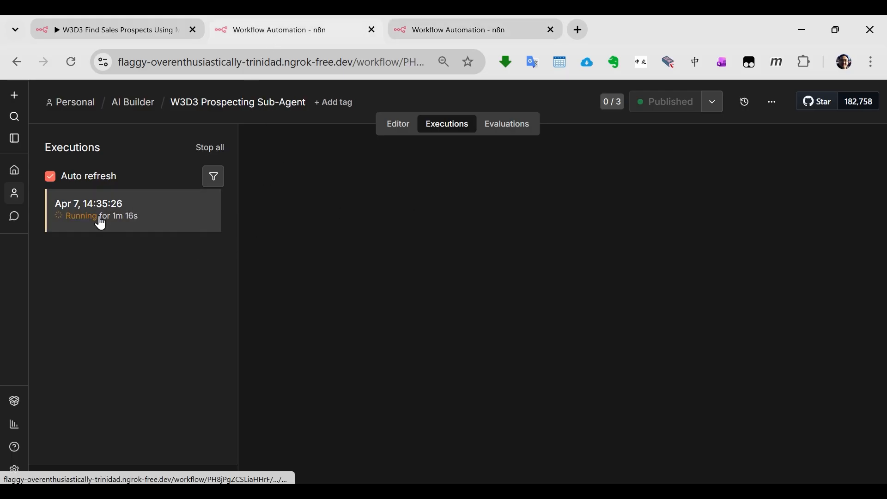
{"action": "key", "text": "alt+Tab"}
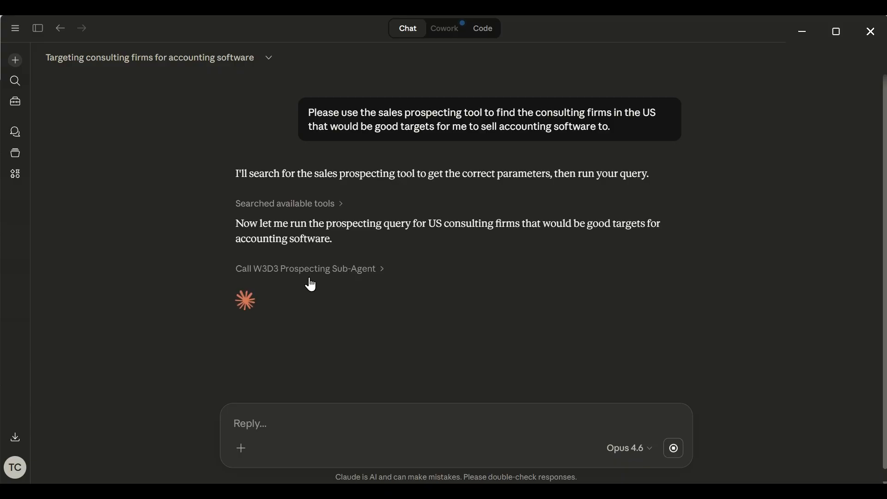
{"action": "key", "text": "alt+Tab"}
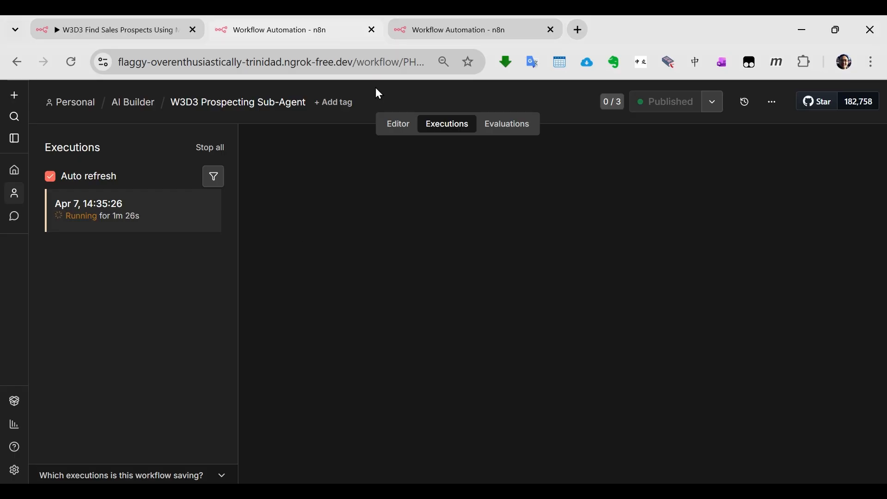
Step: Reload the W3D3 Prospecting MCP workflow's executions, dismiss the error notification, and open the listed execution
{"action": "key", "text": "ctrl+Tab"}
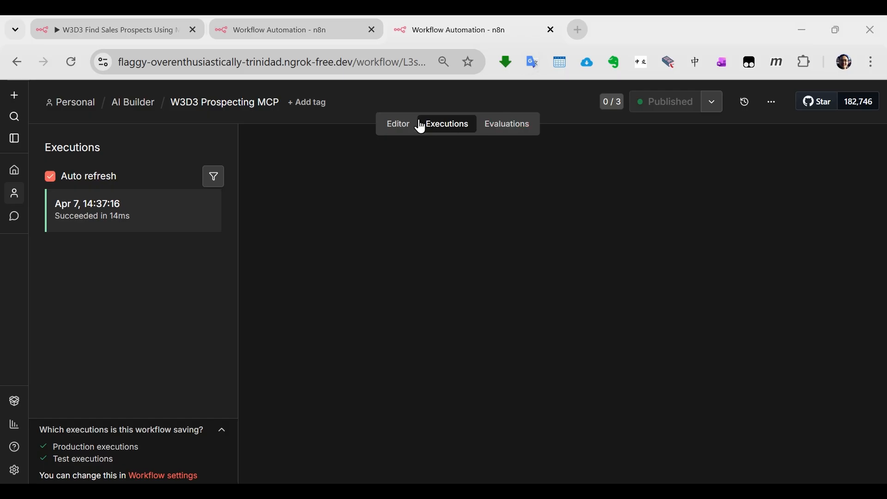
{"action": "left_click", "coordinate": [399, 124]}
{"action": "left_click", "coordinate": [441, 132]}
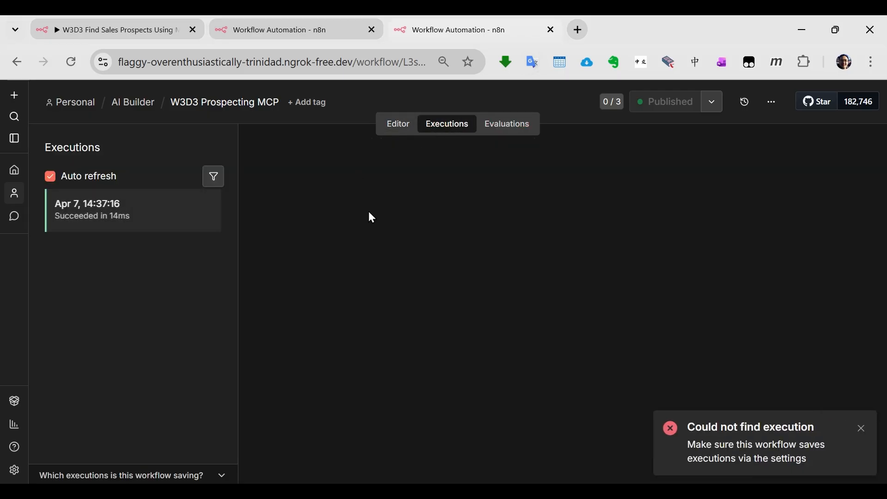
{"action": "left_click", "coordinate": [862, 428]}
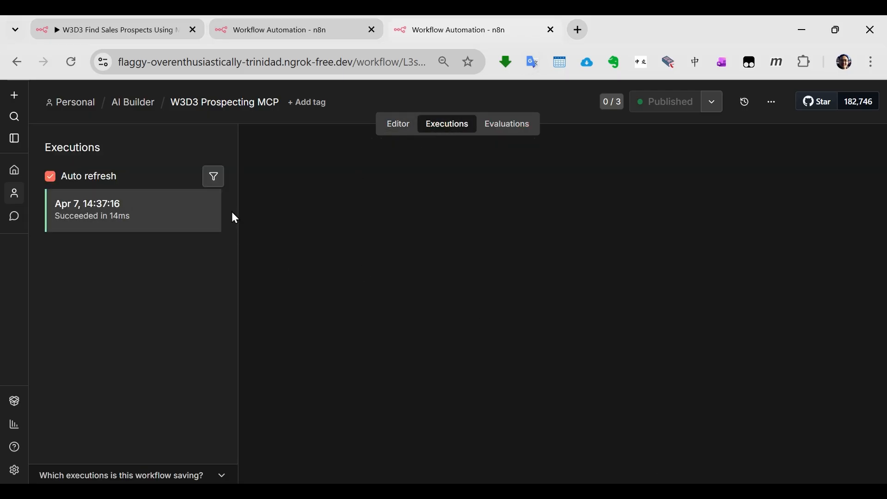
{"action": "left_click", "coordinate": [161, 224]}
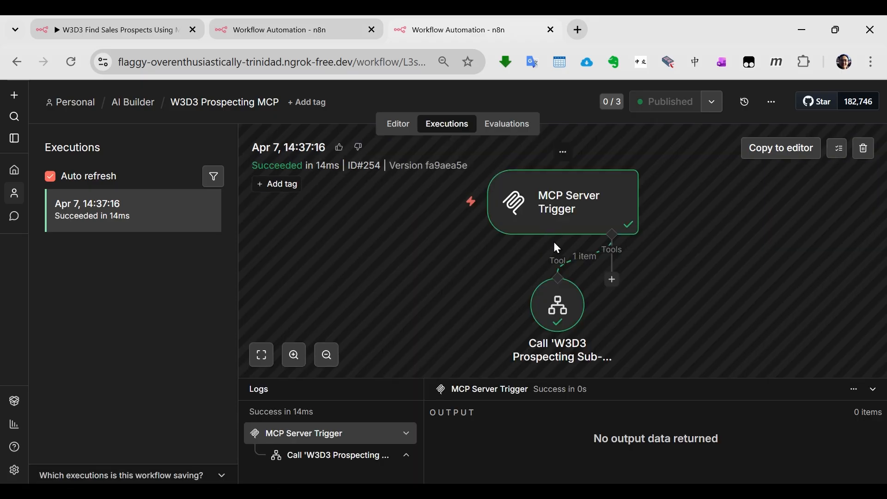
Step: Inspect the sub-agent call's input query and output in the enlarged execution log, glancing at Claude's answer in between
{"action": "left_click", "coordinate": [316, 462]}
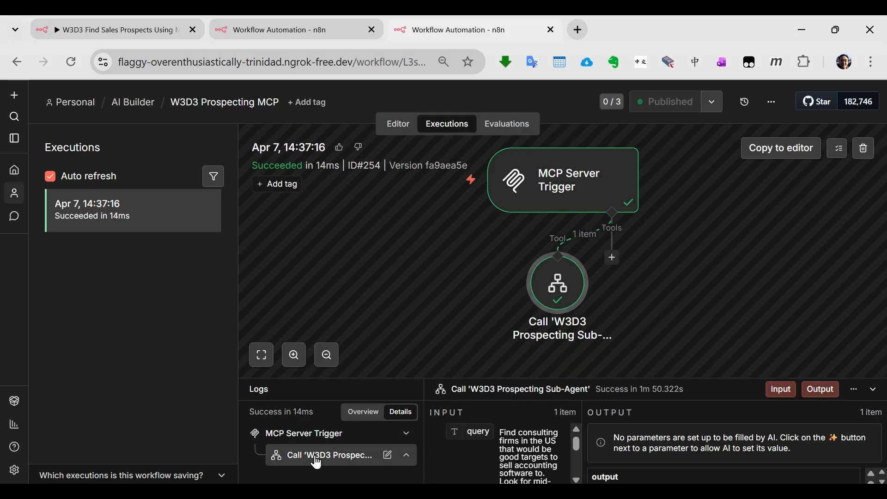
{"action": "left_click_drag", "start_coordinate": [554, 378], "coordinate": [549, 297]}
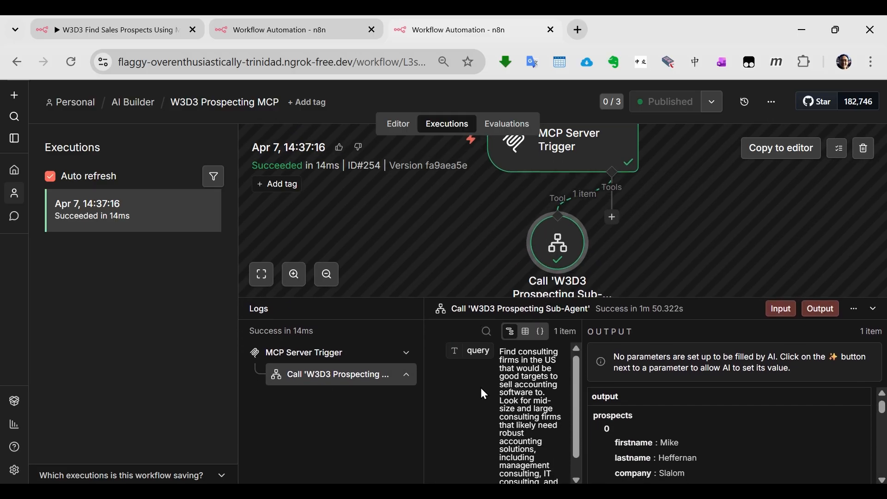
{"action": "key", "text": "alt+Tab"}
{"action": "key", "text": "alt+Tab"}
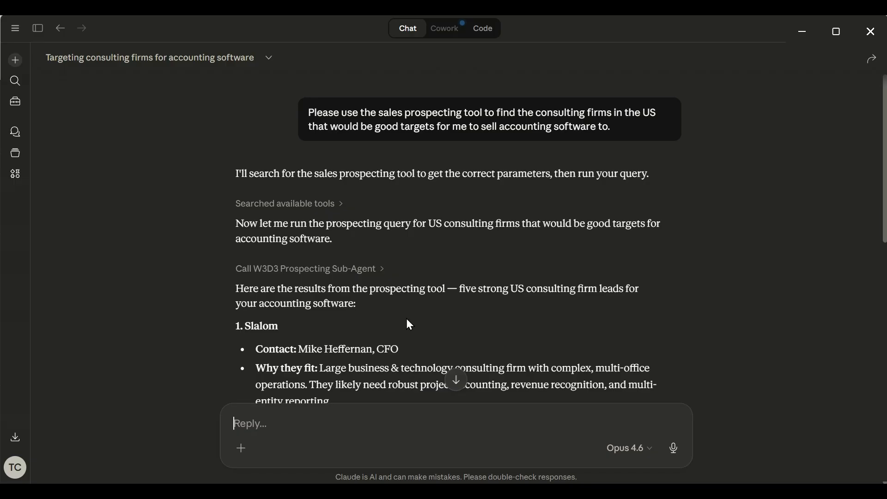
{"action": "key", "text": "alt+Tab"}
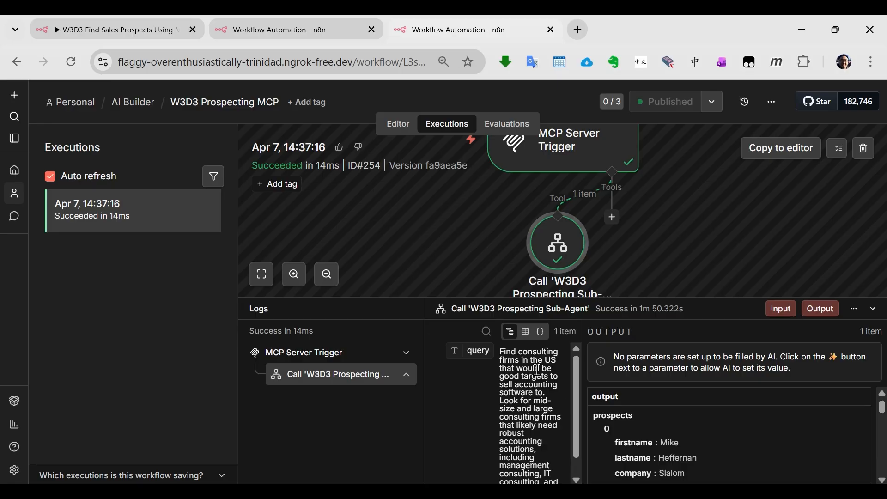
{"action": "scroll", "coordinate": [576, 413], "scroll_direction": "down", "scroll_amount": 1}
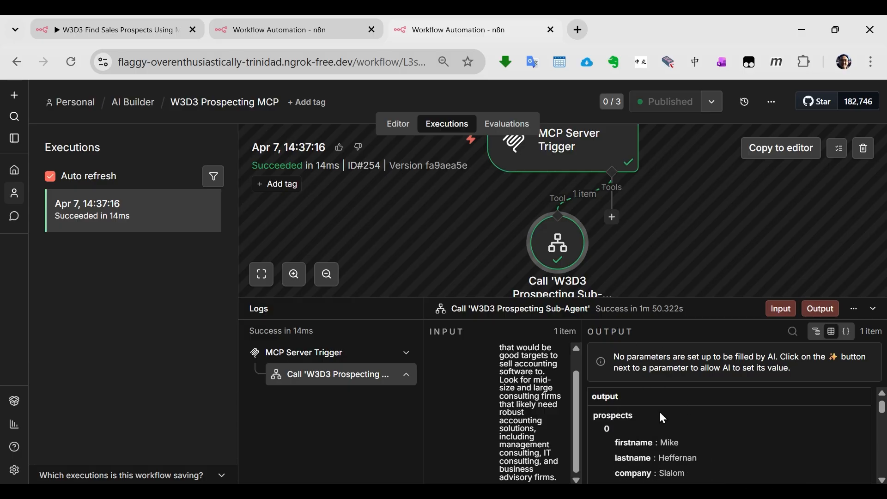
{"action": "scroll", "coordinate": [643, 417], "scroll_direction": "down", "scroll_amount": 3}
{"action": "scroll", "coordinate": [642, 417], "scroll_direction": "up", "scroll_amount": 3}
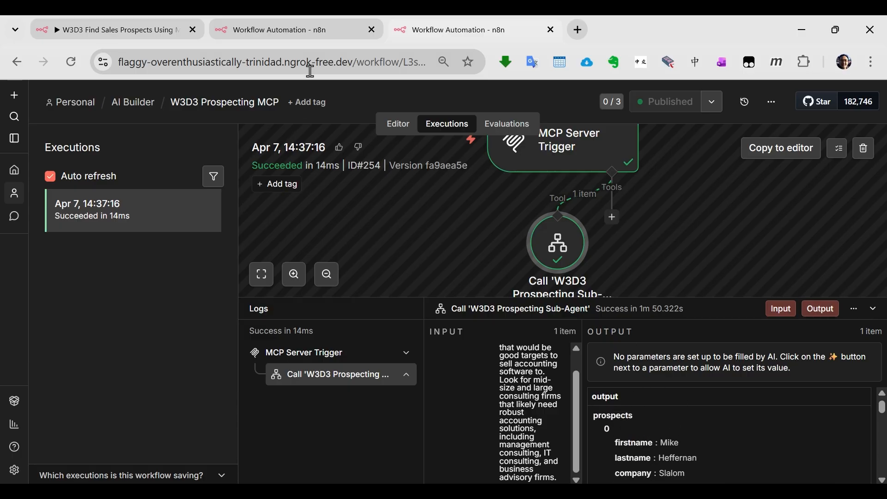
Step: Open the W3D3 Prospecting Sub-Agent workflow's execution and examine the query received by its When Executed by Another Workflow trigger
{"action": "left_click", "coordinate": [298, 39]}
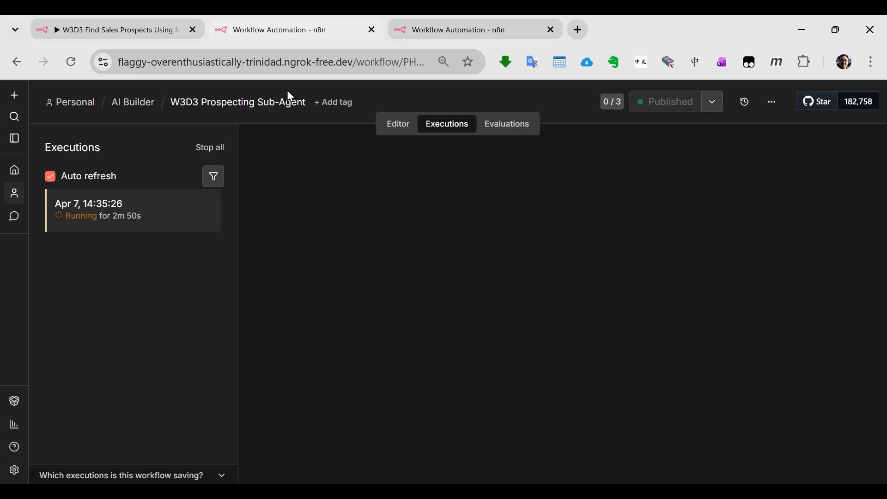
{"action": "left_click", "coordinate": [90, 228]}
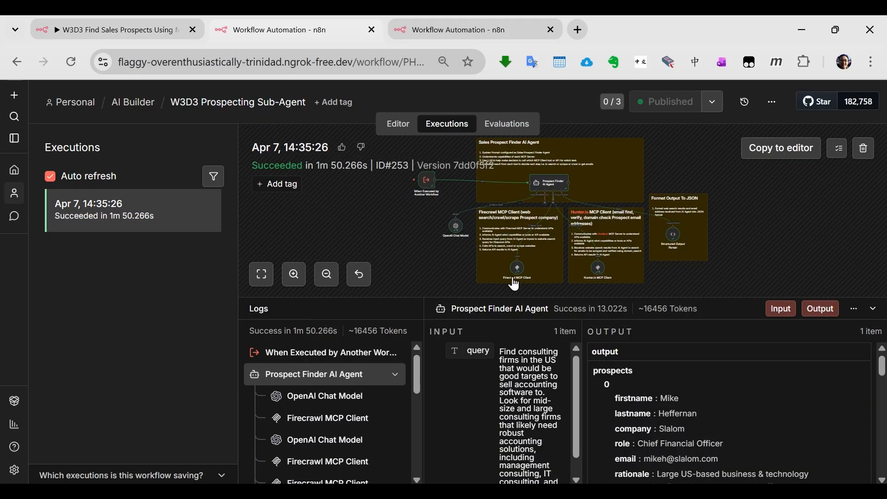
{"action": "left_click_drag", "start_coordinate": [451, 297], "coordinate": [449, 311]}
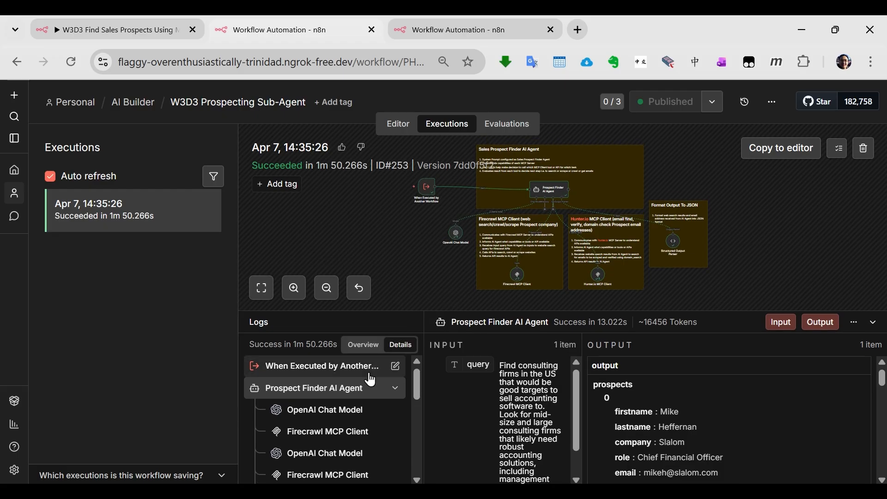
{"action": "left_click", "coordinate": [349, 367]}
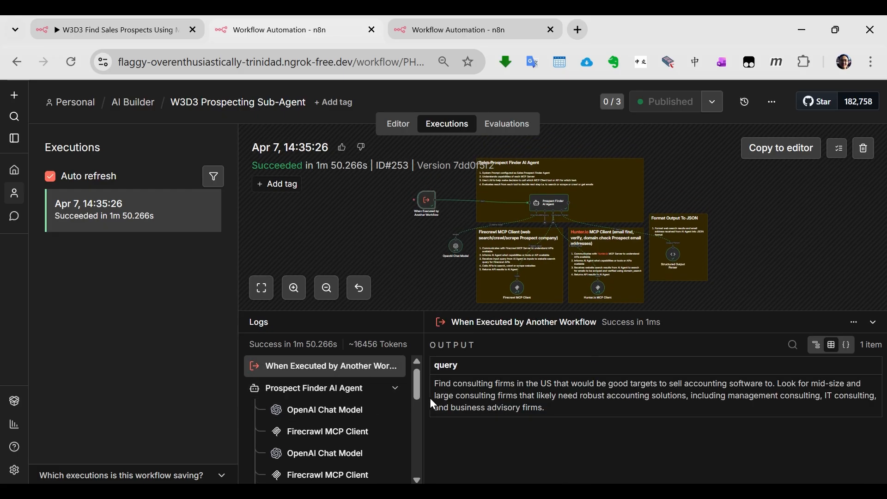
{"action": "scroll", "coordinate": [416, 391], "scroll_direction": "down", "scroll_amount": 1}
{"action": "scroll", "coordinate": [398, 386], "scroll_direction": "up", "scroll_amount": 1}
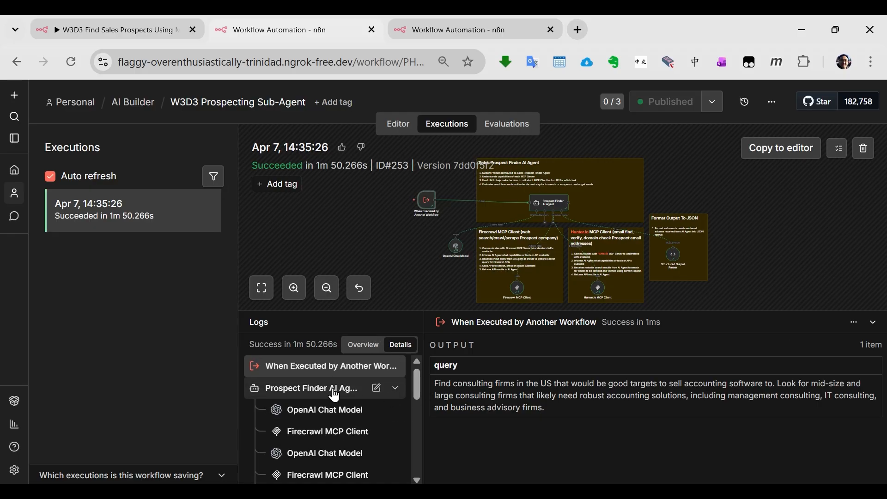
Step: Review the Prospect Finder AI Agent log and its Firecrawl and Hunter.io MCP Client calls
{"action": "left_click", "coordinate": [402, 388]}
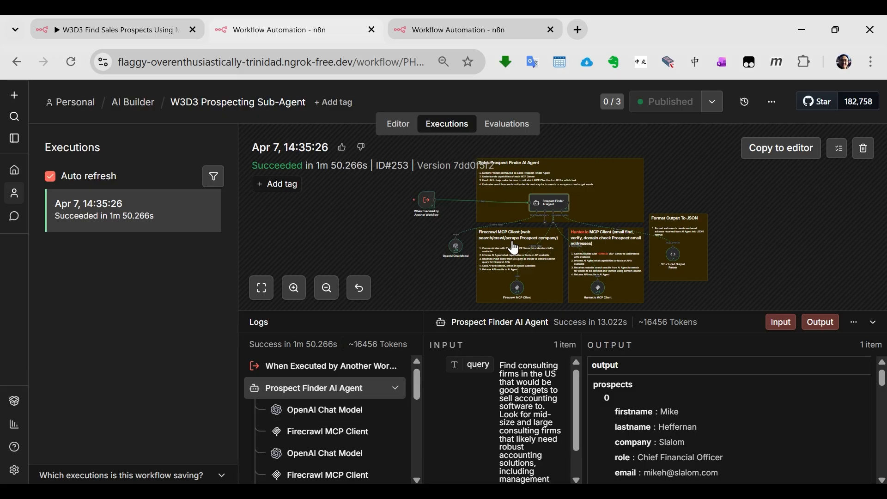
{"action": "scroll", "coordinate": [331, 361], "scroll_direction": "down", "scroll_amount": 3}
{"action": "left_click", "coordinate": [326, 378]}
{"action": "left_click", "coordinate": [343, 400]}
{"action": "scroll", "coordinate": [342, 404], "scroll_direction": "down", "scroll_amount": 5}
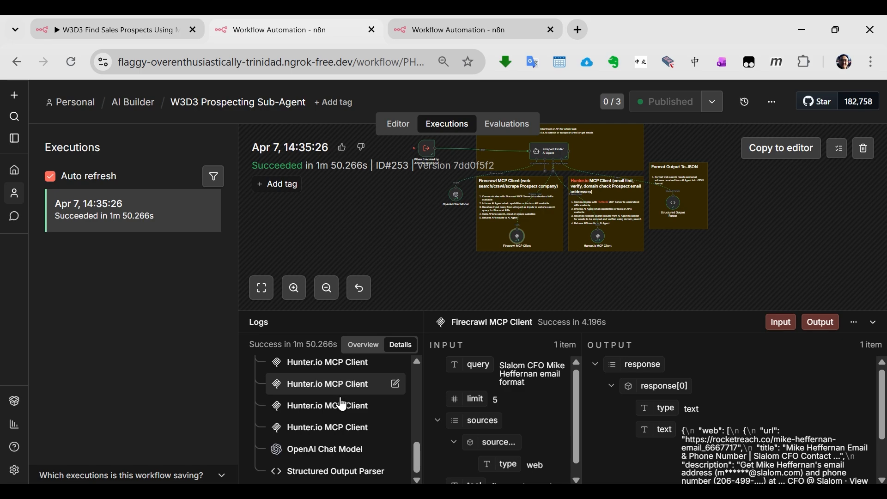
Step: Show the Structured Output Parser log entry and examine the nested levels of its output
{"action": "left_click", "coordinate": [330, 473]}
{"action": "scroll", "coordinate": [661, 437], "scroll_direction": "down", "scroll_amount": 1}
{"action": "scroll", "coordinate": [661, 437], "scroll_direction": "up", "scroll_amount": 1}
{"action": "left_click", "coordinate": [613, 408]}
{"action": "left_click", "coordinate": [613, 409]}
{"action": "left_click", "coordinate": [628, 430]}
{"action": "left_click", "coordinate": [629, 430]}
Step: Collapse prospects[0] through prospects[4] in the Structured Output Parser output to view the list of prospects
{"action": "left_click", "coordinate": [646, 452]}
{"action": "scroll", "coordinate": [693, 446], "scroll_direction": "down", "scroll_amount": 2}
{"action": "scroll", "coordinate": [646, 394], "scroll_direction": "up", "scroll_amount": 1}
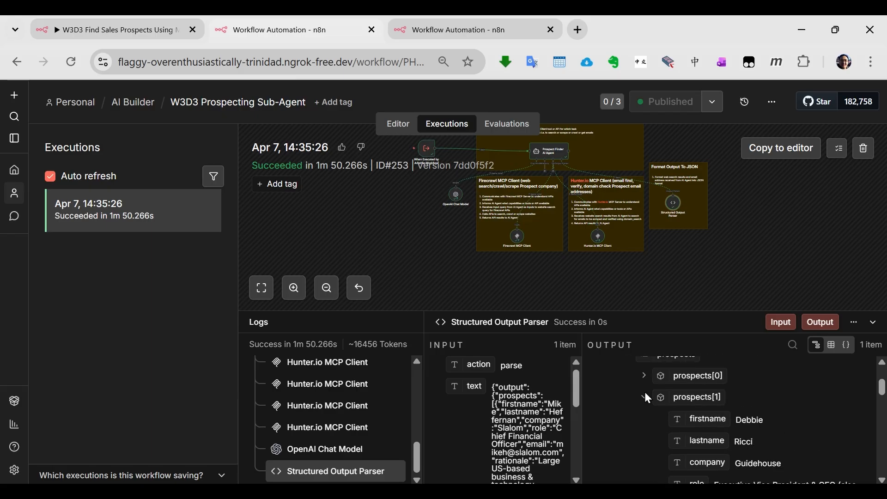
{"action": "left_click", "coordinate": [646, 399]}
{"action": "left_click", "coordinate": [646, 420]}
{"action": "left_click", "coordinate": [646, 441]}
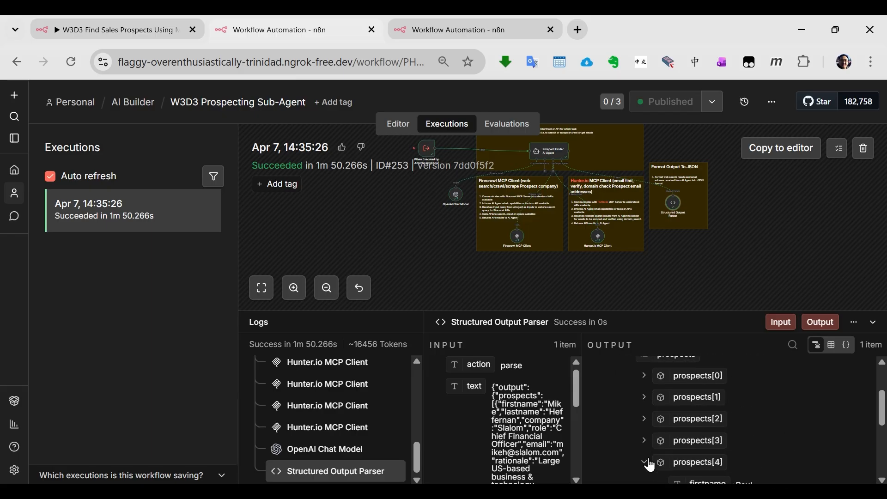
{"action": "scroll", "coordinate": [354, 434], "scroll_direction": "up", "scroll_amount": 10}
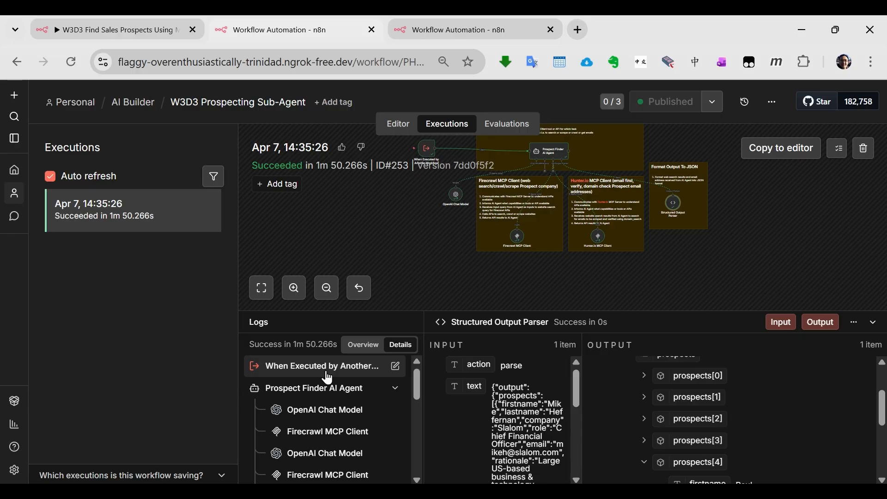
{"action": "left_click", "coordinate": [645, 463]}
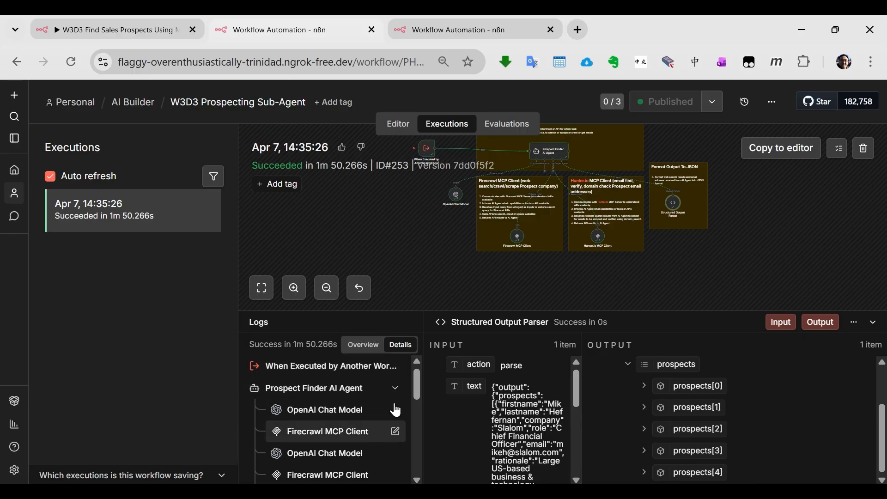
Step: In the W3D3 Prospecting MCP execution, show the sub-agent call's output in schema view, enlarge the log, and collapse the prospect entries
{"action": "left_click", "coordinate": [521, 30]}
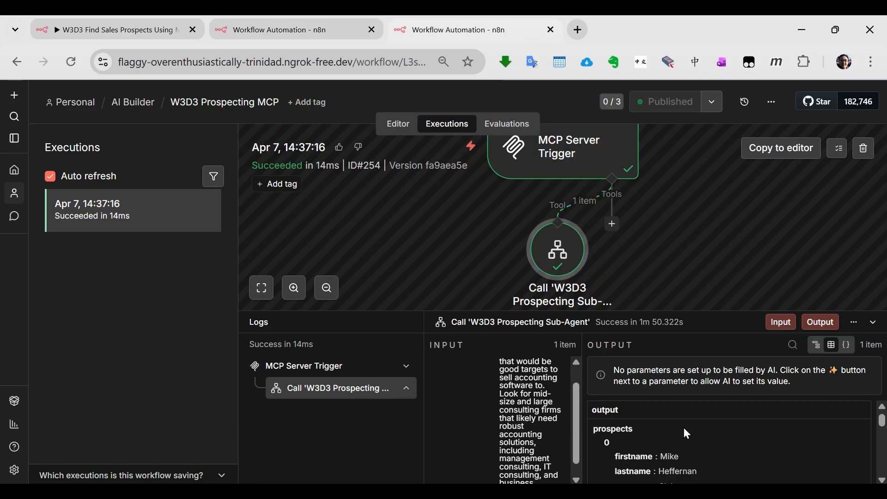
{"action": "left_click", "coordinate": [816, 346]}
{"action": "left_click", "coordinate": [649, 456]}
{"action": "scroll", "coordinate": [647, 450], "scroll_direction": "down", "scroll_amount": 2}
{"action": "scroll", "coordinate": [652, 444], "scroll_direction": "up", "scroll_amount": 2}
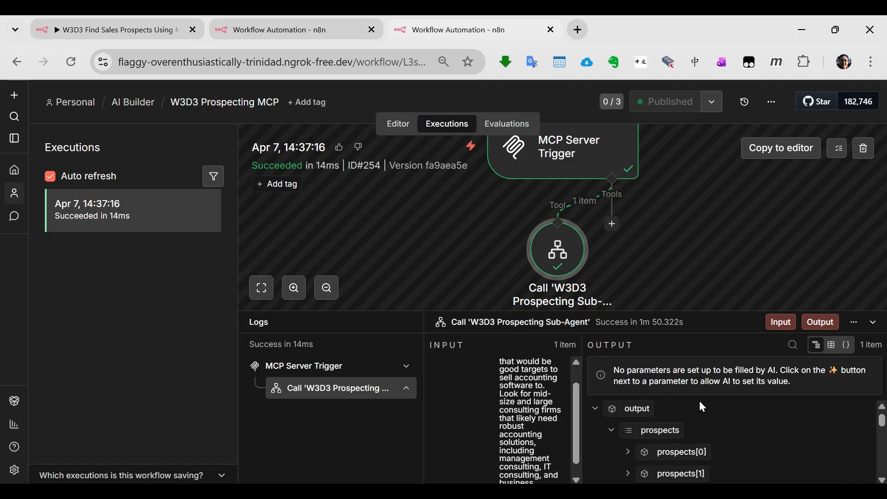
{"action": "left_click_drag", "start_coordinate": [684, 313], "coordinate": [666, 234]}
{"action": "left_click", "coordinate": [628, 418]}
{"action": "left_click", "coordinate": [628, 439]}
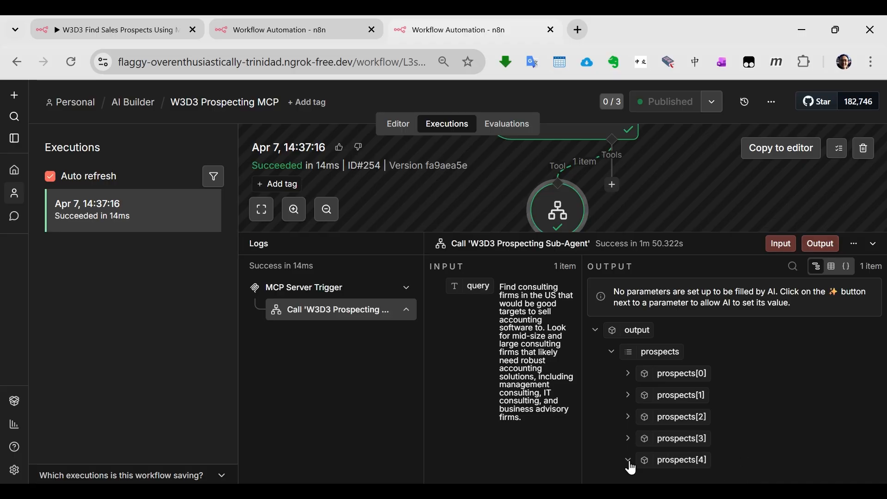
Step: Expand prospects[0] in the sub-agent call's output and read its fields down to the rationale
{"action": "left_click", "coordinate": [628, 374]}
{"action": "left_click_drag", "start_coordinate": [882, 390], "coordinate": [882, 390]}
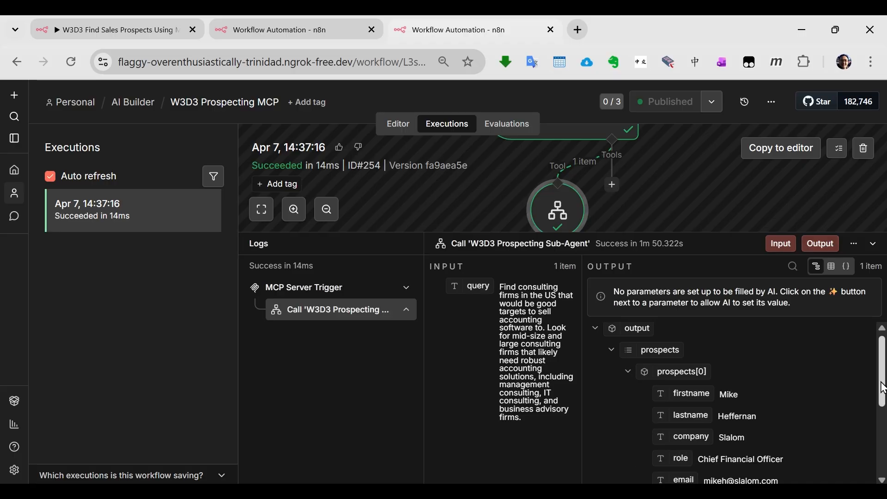
{"action": "scroll", "coordinate": [748, 423], "scroll_direction": "down", "scroll_amount": 3}
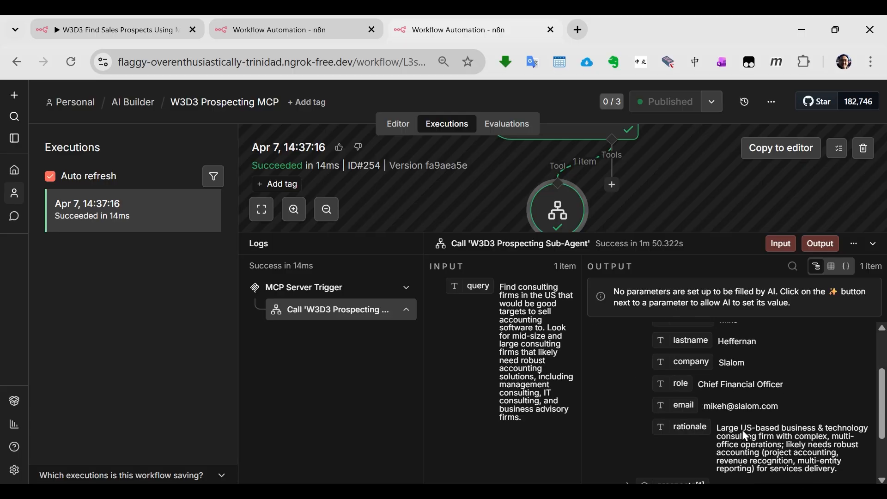
Step: Switch to Claude, read through the full list of suggested consulting firms, and return to the n8n execution
{"action": "key", "text": "alt+Tab"}
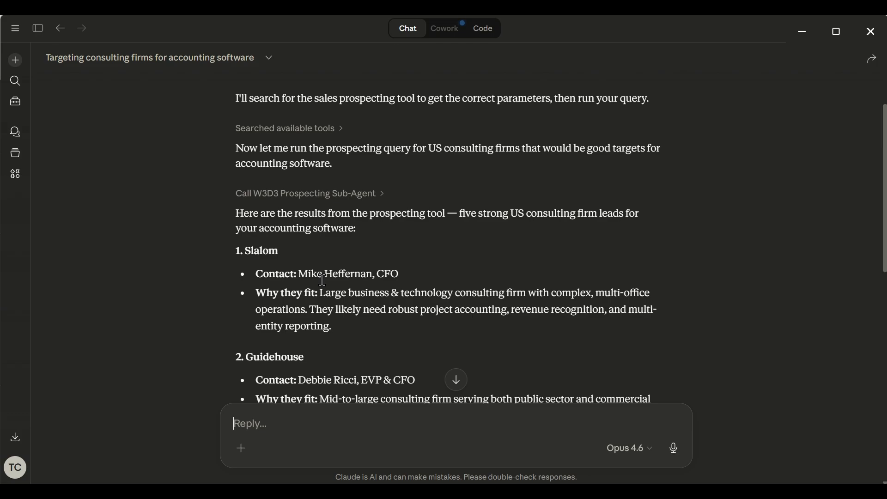
{"action": "scroll", "coordinate": [323, 280], "scroll_direction": "down", "scroll_amount": 3}
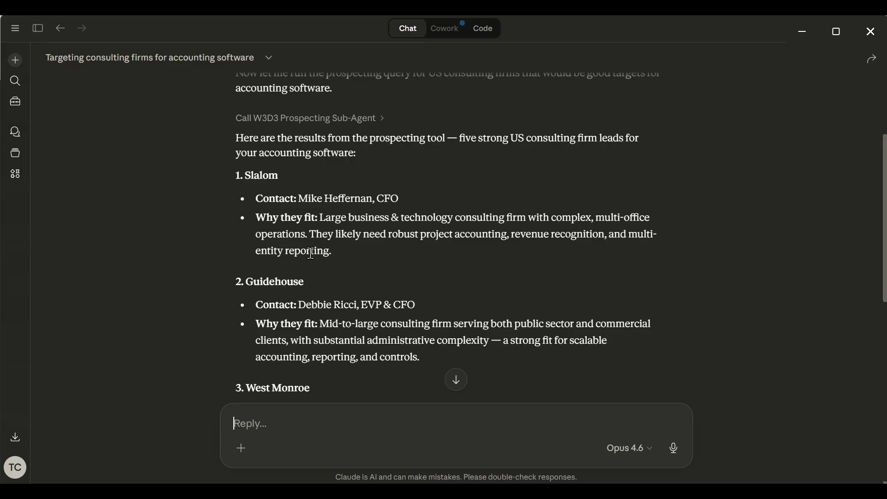
{"action": "scroll", "coordinate": [308, 246], "scroll_direction": "down", "scroll_amount": 15}
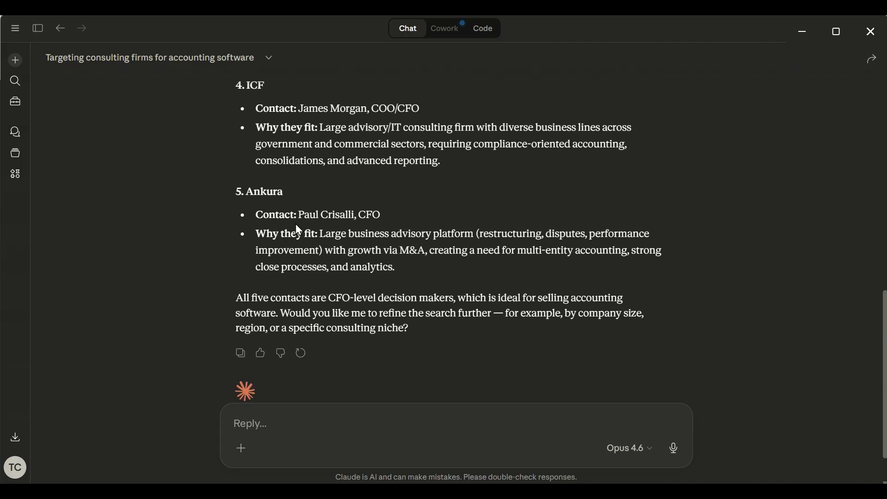
{"action": "key", "text": "alt+Tab"}
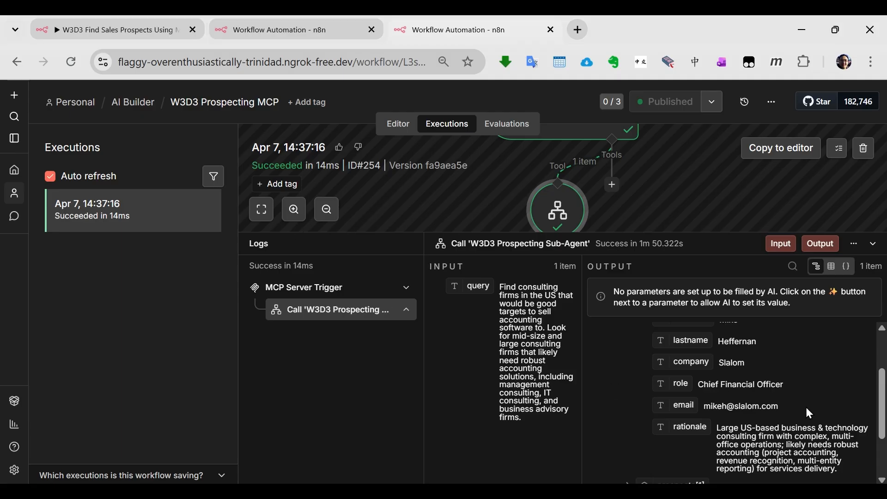
Step: Expand prospects[1] in the sub-agent call's output and read its fields down to the rationale
{"action": "scroll", "coordinate": [777, 416], "scroll_direction": "down", "scroll_amount": 2}
{"action": "left_click", "coordinate": [627, 412]}
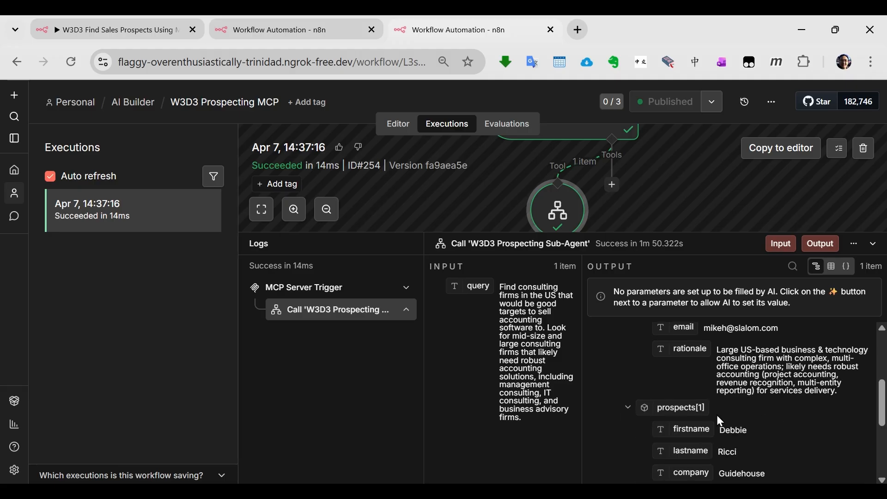
{"action": "scroll", "coordinate": [732, 387], "scroll_direction": "down", "scroll_amount": 2}
{"action": "scroll", "coordinate": [740, 365], "scroll_direction": "down", "scroll_amount": 2}
{"action": "scroll", "coordinate": [737, 369], "scroll_direction": "up", "scroll_amount": 2}
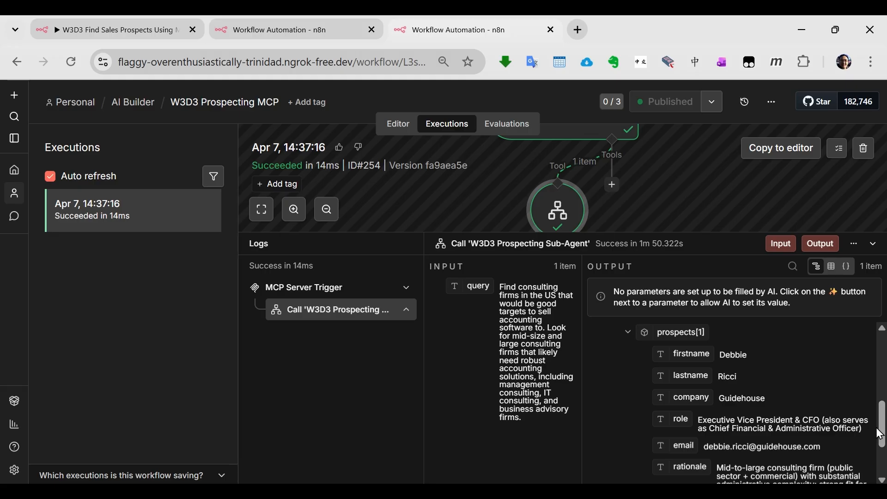
{"action": "scroll", "coordinate": [865, 410], "scroll_direction": "down", "scroll_amount": 2}
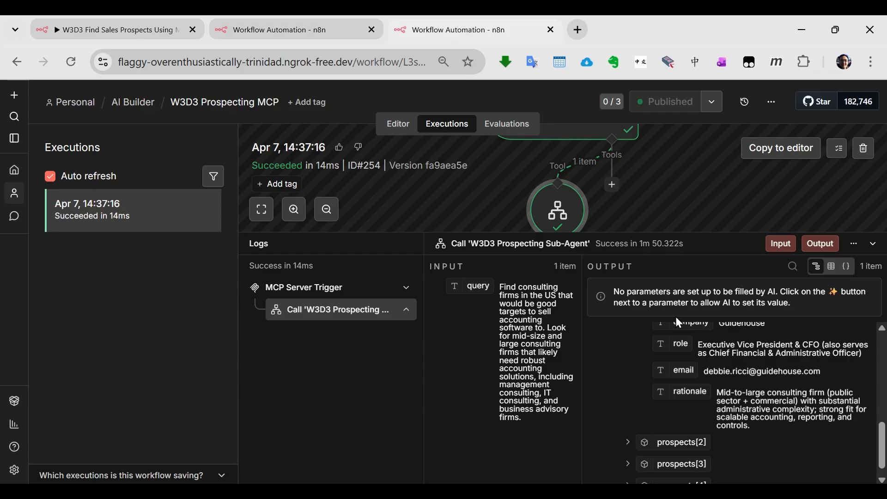
Step: Switch to Claude and review the contact and fit explanation of each suggested firm, highlighting the ICF entry's contact and reasoning
{"action": "key", "text": "alt+Tab"}
{"action": "scroll", "coordinate": [338, 243], "scroll_direction": "up", "scroll_amount": 10}
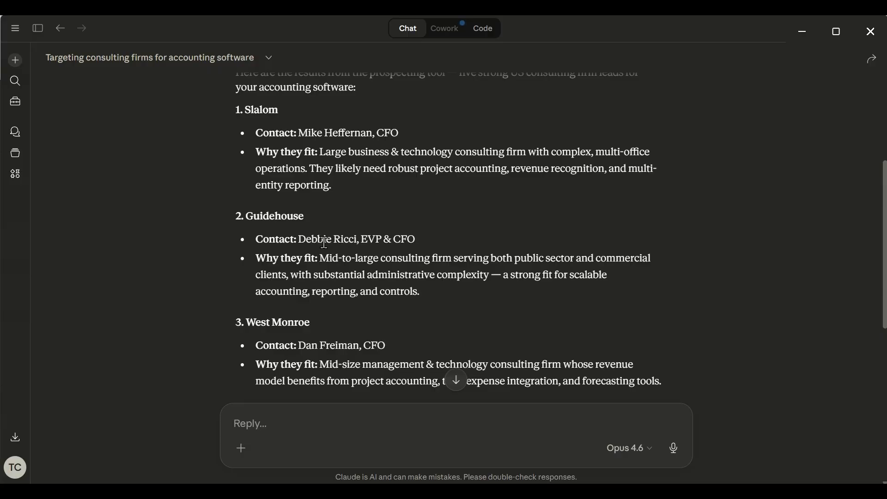
{"action": "scroll", "coordinate": [324, 248], "scroll_direction": "down", "scroll_amount": 10}
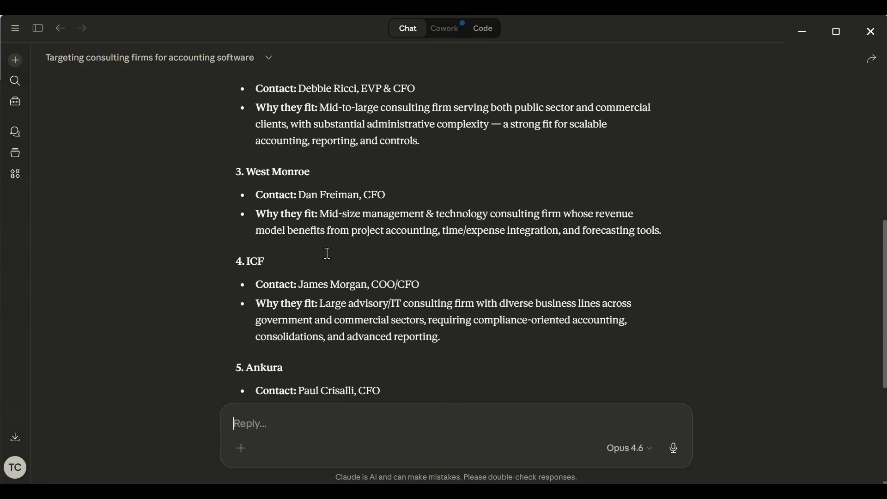
{"action": "scroll", "coordinate": [327, 254], "scroll_direction": "up", "scroll_amount": 2}
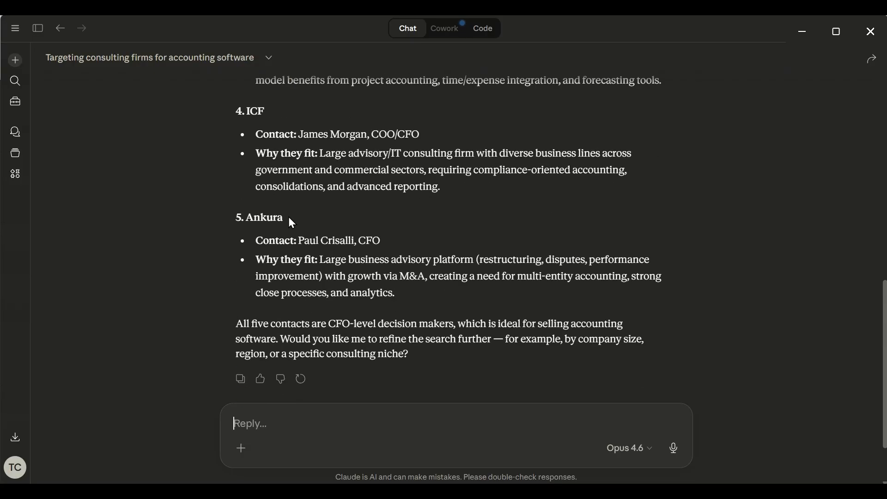
{"action": "left_click_drag", "start_coordinate": [259, 135], "coordinate": [349, 135]}
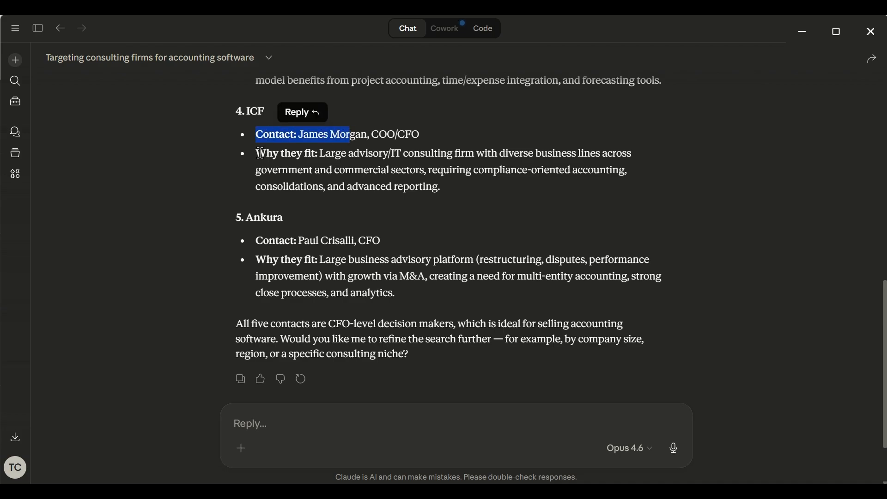
{"action": "left_click_drag", "start_coordinate": [261, 156], "coordinate": [447, 192]}
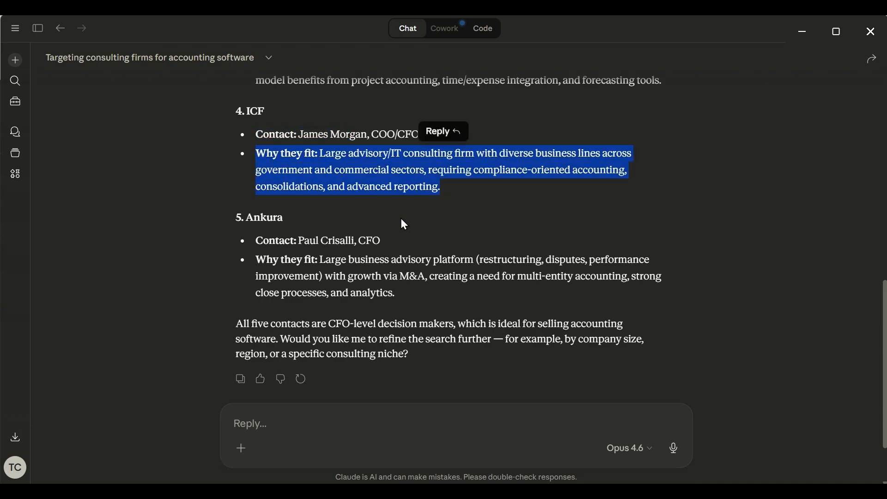
{"action": "scroll", "coordinate": [400, 220], "scroll_direction": "up", "scroll_amount": 6}
{"action": "scroll", "coordinate": [401, 220], "scroll_direction": "up", "scroll_amount": 5}
{"action": "scroll", "coordinate": [400, 220], "scroll_direction": "down", "scroll_amount": 13}
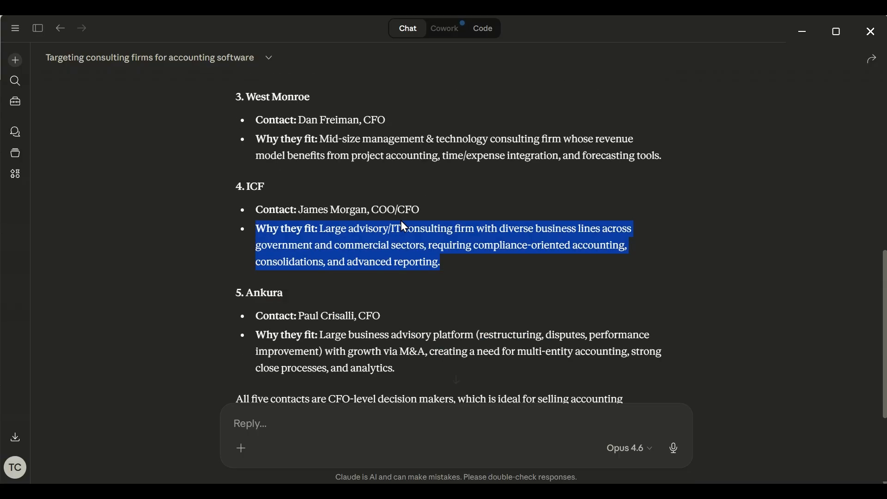
{"action": "scroll", "coordinate": [401, 220], "scroll_direction": "up", "scroll_amount": 15}
{"action": "scroll", "coordinate": [401, 220], "scroll_direction": "down", "scroll_amount": 5}
{"action": "scroll", "coordinate": [401, 221], "scroll_direction": "up", "scroll_amount": 5}
Step: Return to the n8n execution, shrink the log area, and highlight the email value of prospects[1] in the output
{"action": "key", "text": "alt+Tab"}
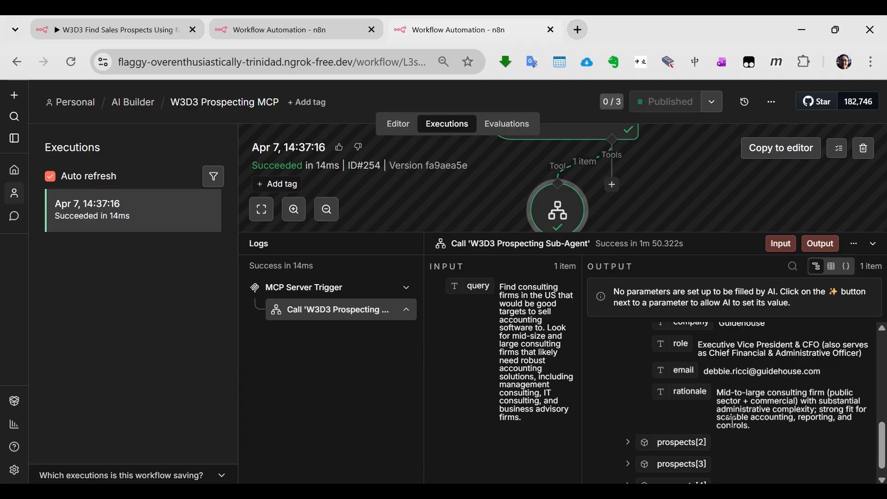
{"action": "scroll", "coordinate": [518, 155], "scroll_direction": "up", "scroll_amount": 2}
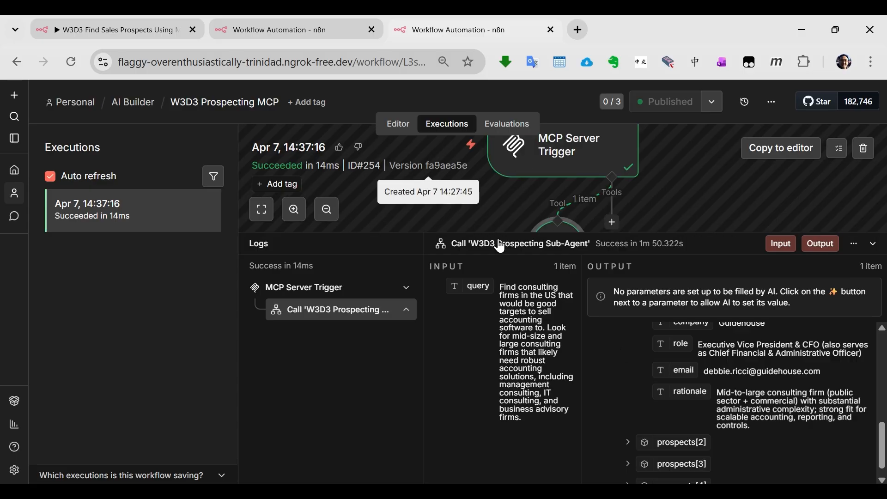
{"action": "left_click_drag", "start_coordinate": [490, 233], "coordinate": [490, 290]}
{"action": "scroll", "coordinate": [739, 416], "scroll_direction": "down", "scroll_amount": 1}
{"action": "scroll", "coordinate": [739, 415], "scroll_direction": "up", "scroll_amount": 2}
{"action": "left_click_drag", "start_coordinate": [706, 434], "coordinate": [825, 434]}
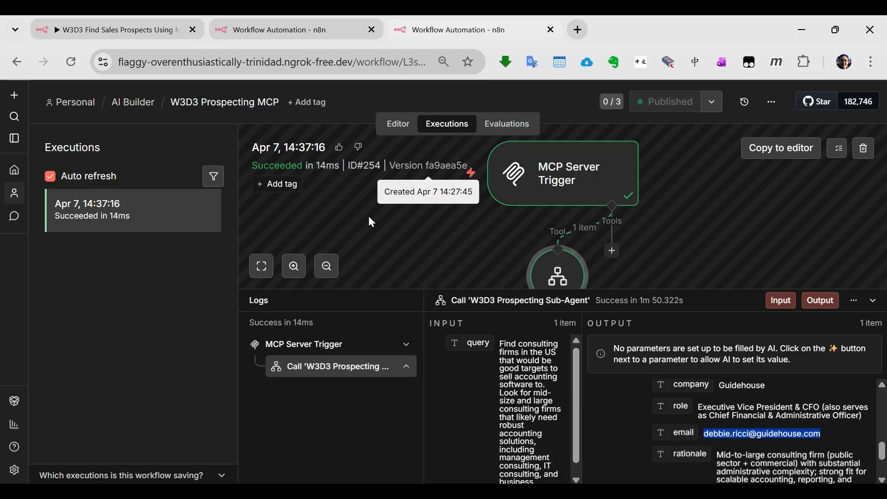
Step: Switch to Claude and send the follow-up question "Where are the email addresses?" in the consulting firms chat
{"action": "key", "text": "alt+Tab"}
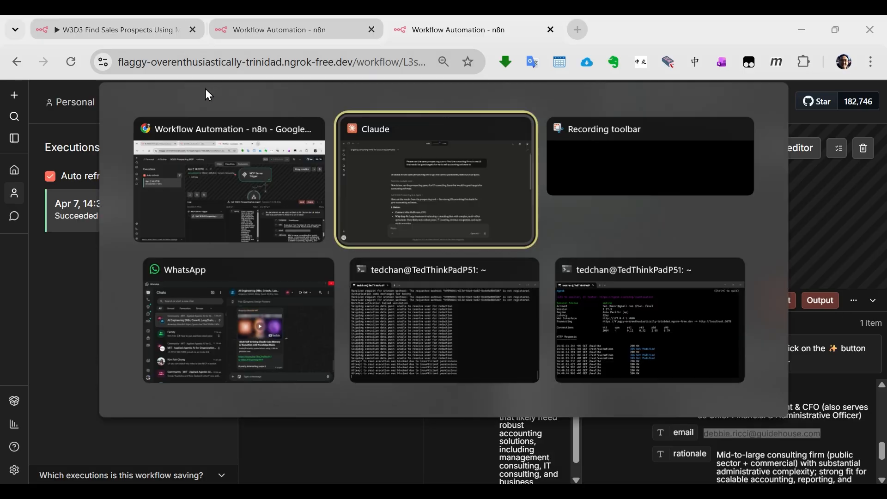
{"action": "scroll", "coordinate": [363, 296], "scroll_direction": "down", "scroll_amount": 10}
{"action": "left_click", "coordinate": [295, 421]}
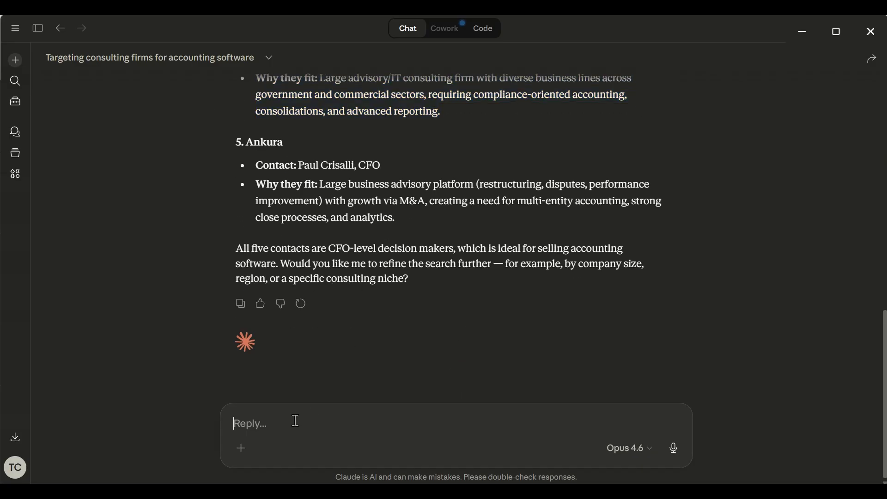
{"action": "type", "text": "Whaere ar"}
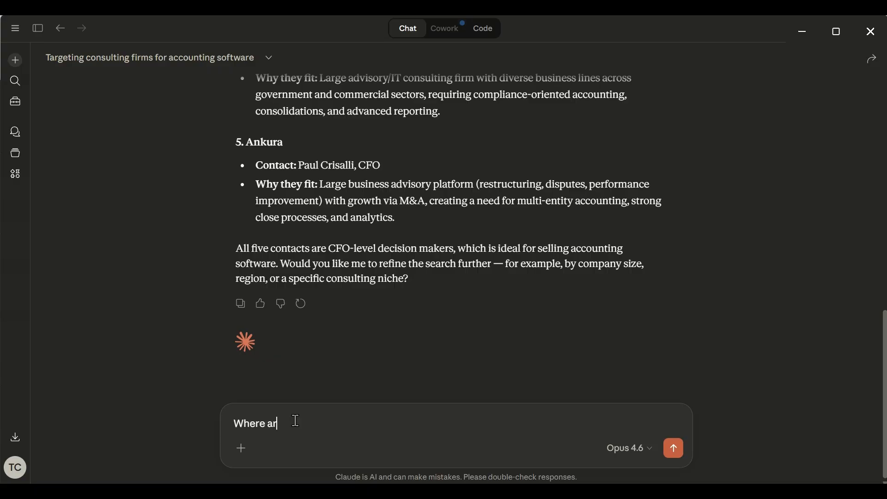
{"action": "type", "text": "e the email addresses?"}
{"action": "key", "text": "Return"}
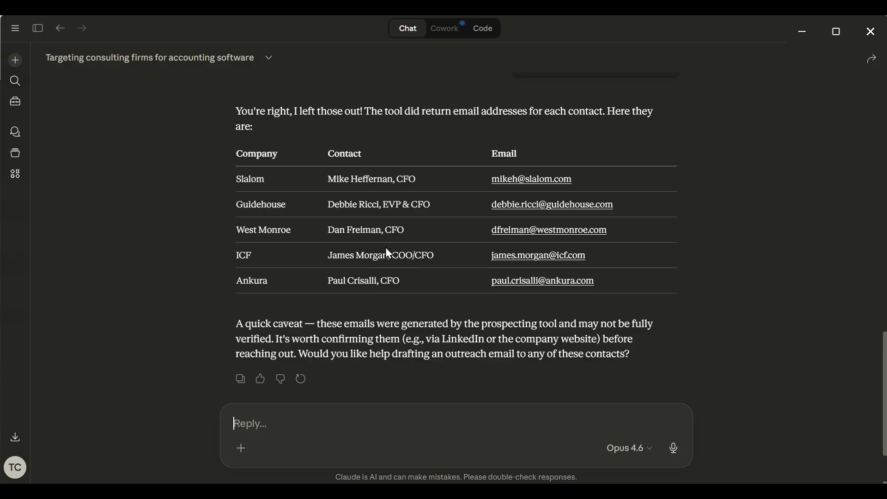
Step: Return to n8n, shrink the log to view the MCP Server Trigger and its tool, and show the W3D3 Prospecting Sub-Agent execution
{"action": "key", "text": "alt+Tab"}
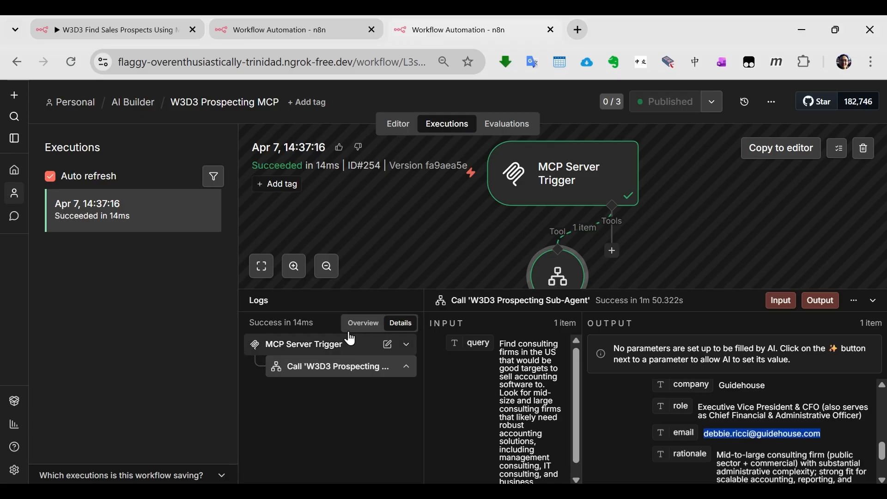
{"action": "left_click_drag", "start_coordinate": [372, 290], "coordinate": [349, 373]}
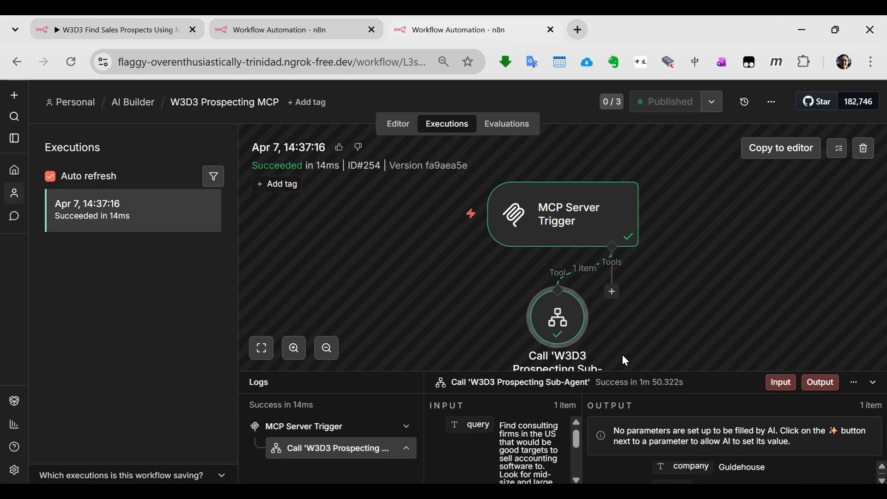
{"action": "scroll", "coordinate": [552, 321], "scroll_direction": "down", "scroll_amount": 2}
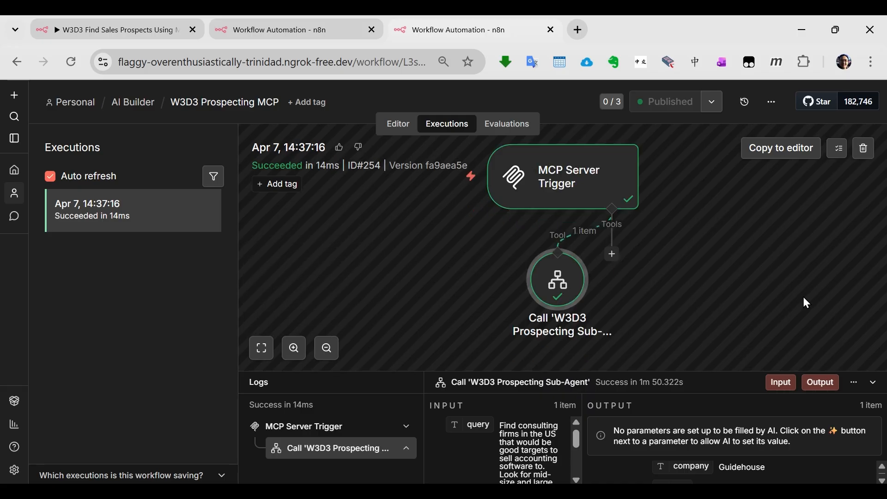
{"action": "left_click", "coordinate": [283, 32]}
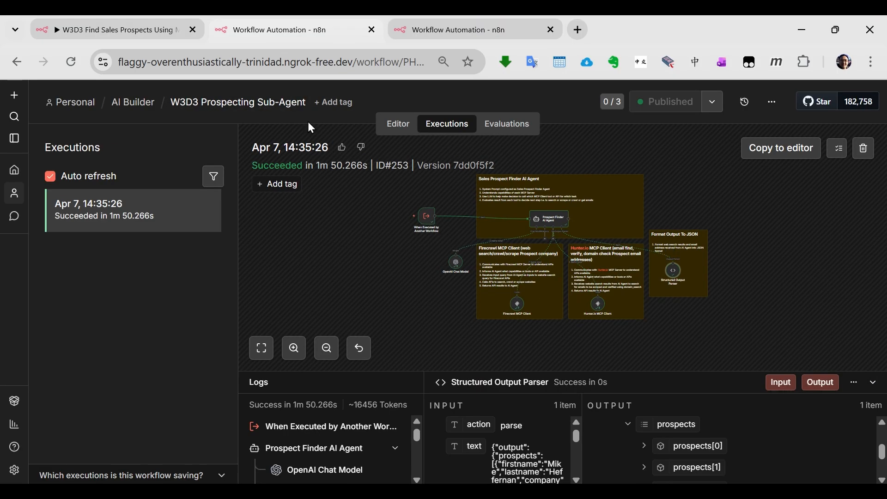
Step: Compare the sub-agent execution in n8n with Claude's reply, reviewing the table of companies, contacts and emails
{"action": "key", "text": "alt+Tab"}
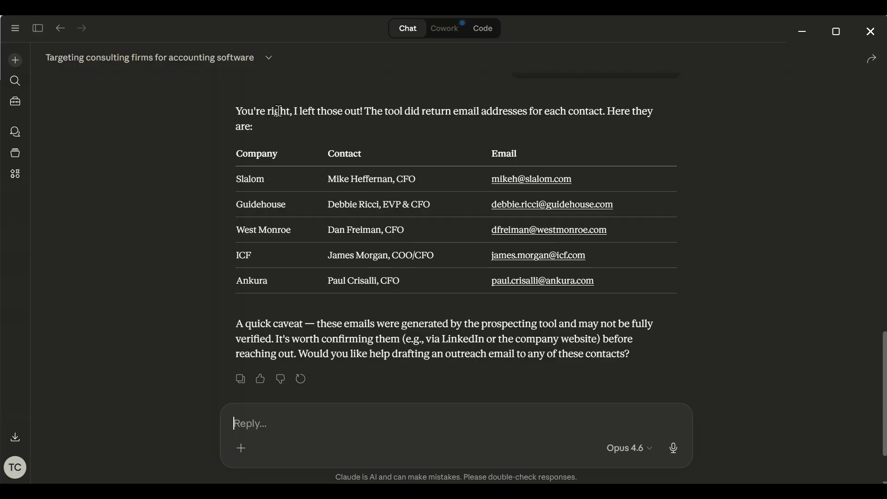
{"action": "key", "text": "alt+Tab"}
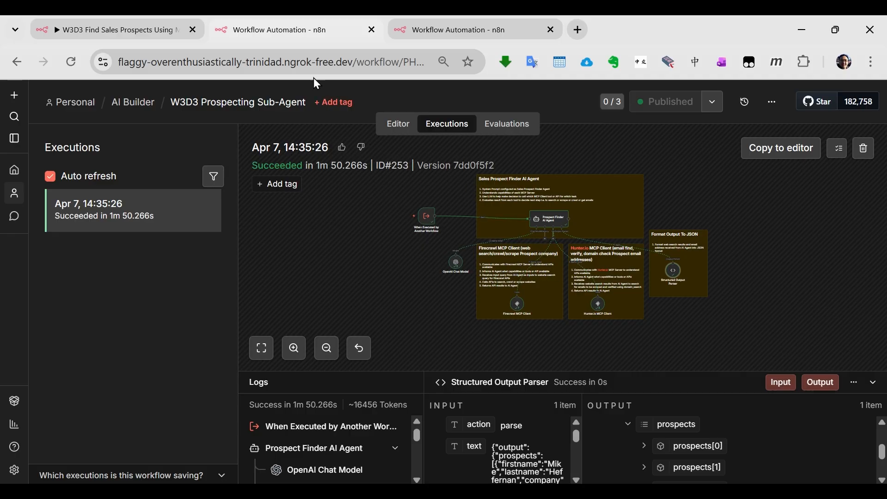
{"action": "key", "text": "alt+Tab"}
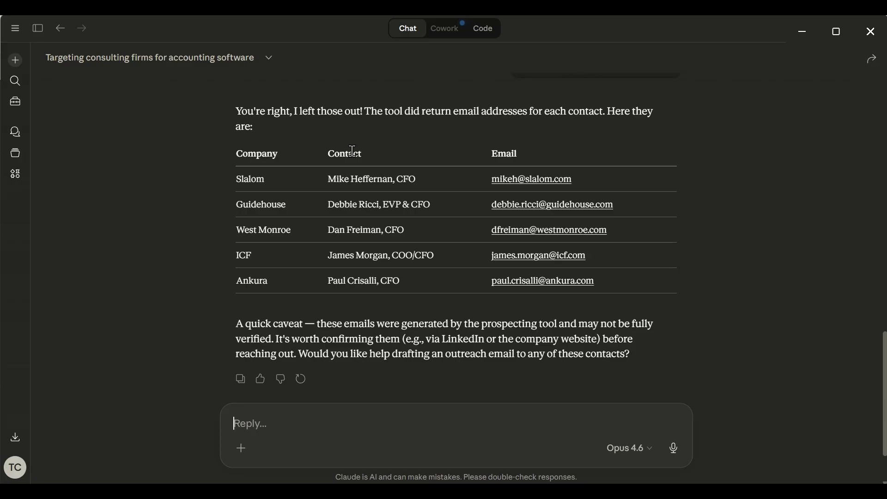
{"action": "scroll", "coordinate": [351, 153], "scroll_direction": "up", "scroll_amount": 5}
{"action": "scroll", "coordinate": [360, 168], "scroll_direction": "down", "scroll_amount": 5}
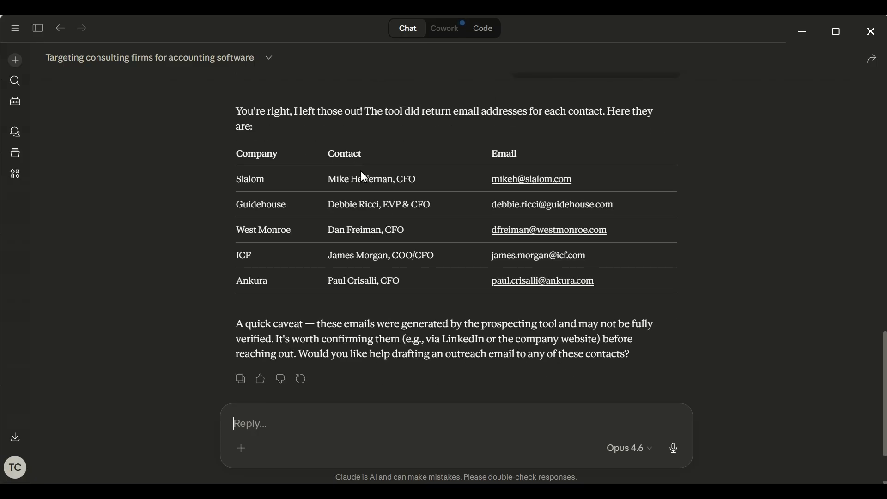